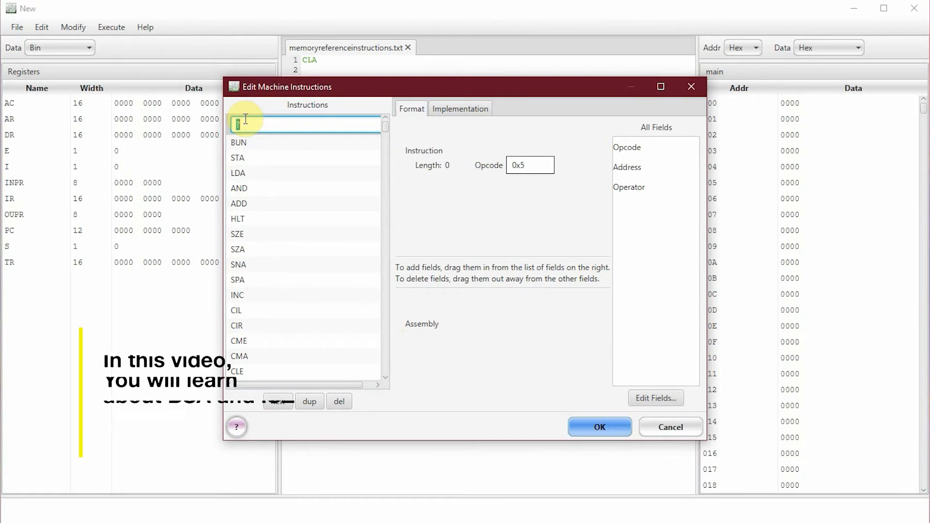
Step: Name the new machine instruction BSA and build its format from the Opcode and Address fields
type("BSA")
key("Return")
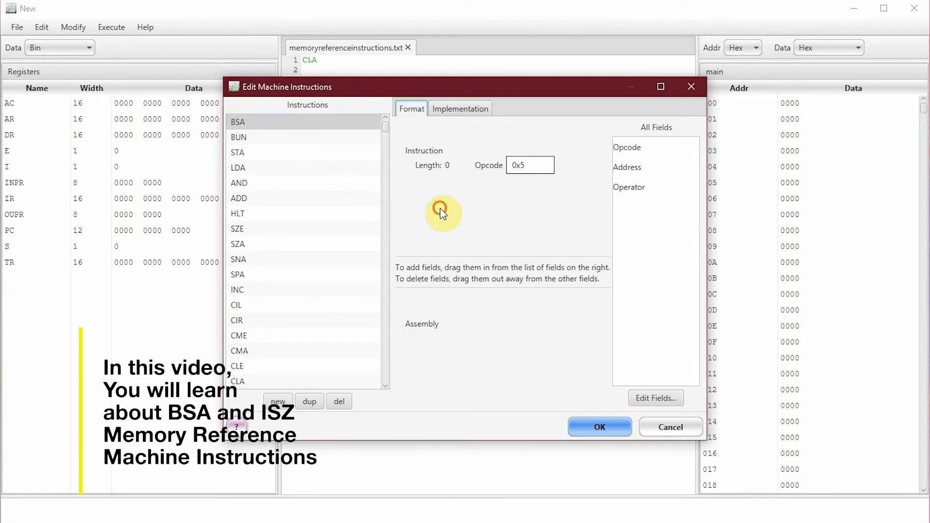
left_click_drag(620, 149, 407, 238)
left_click_drag(627, 167, 530, 236)
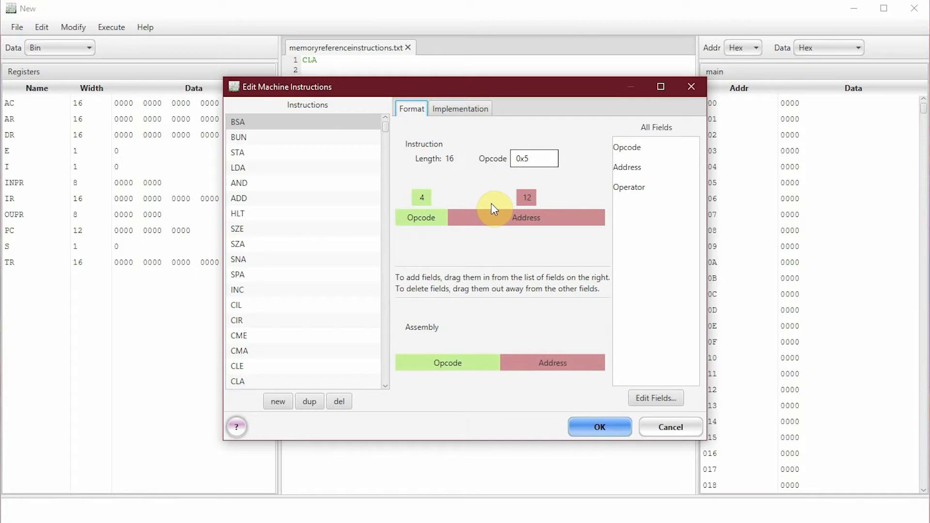
Step: Using BUN's implementation as reference, add IF I=0 Direct and AR<-M[AR] to BSA's execute sequence and accept the changes
left_click(279, 139)
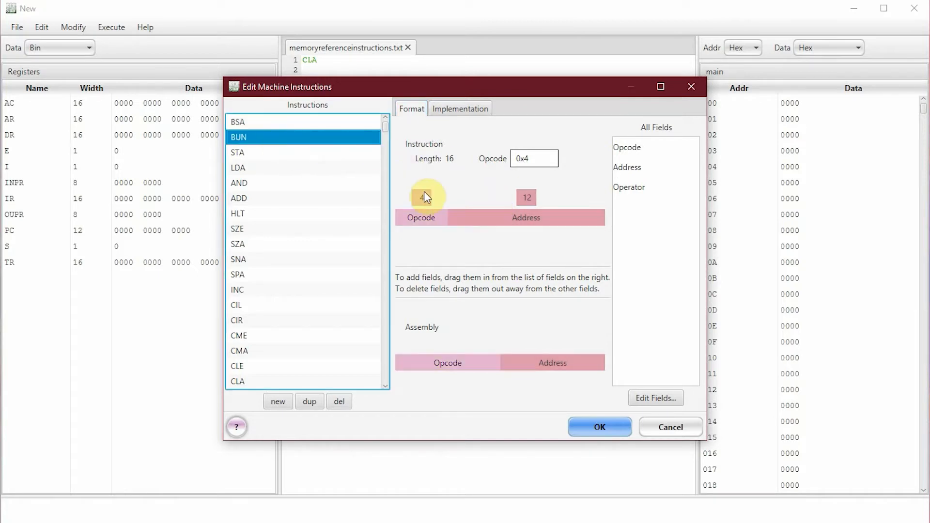
left_click(462, 108)
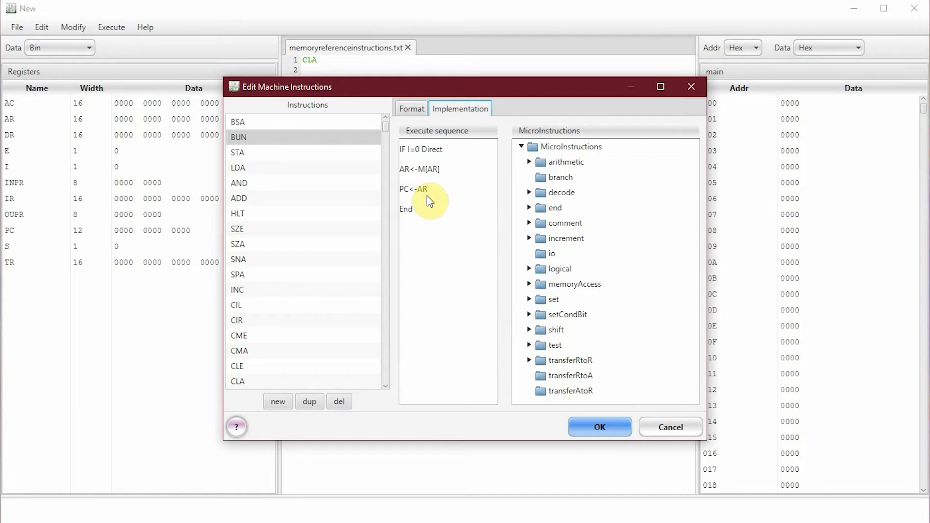
left_click(353, 130)
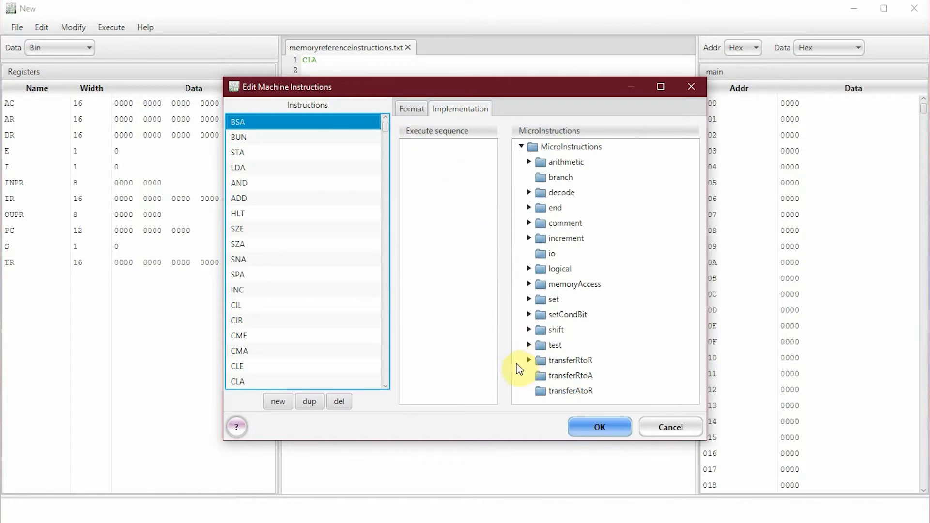
left_click(530, 344)
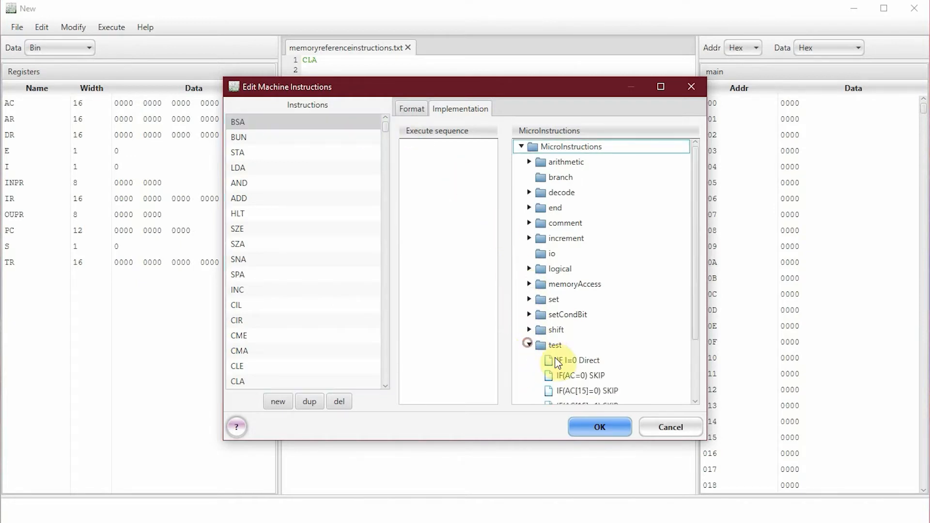
left_click_drag(552, 359, 419, 165)
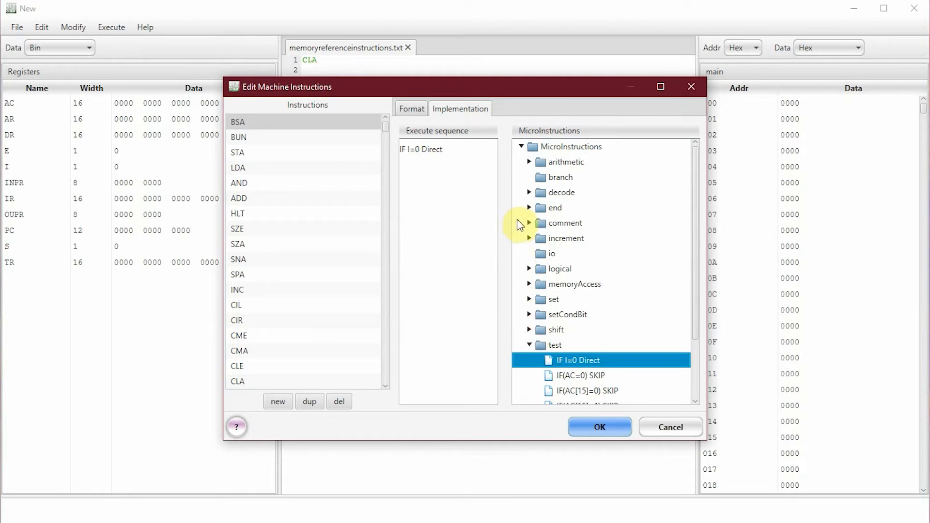
left_click(529, 283)
left_click_drag(572, 300, 421, 171)
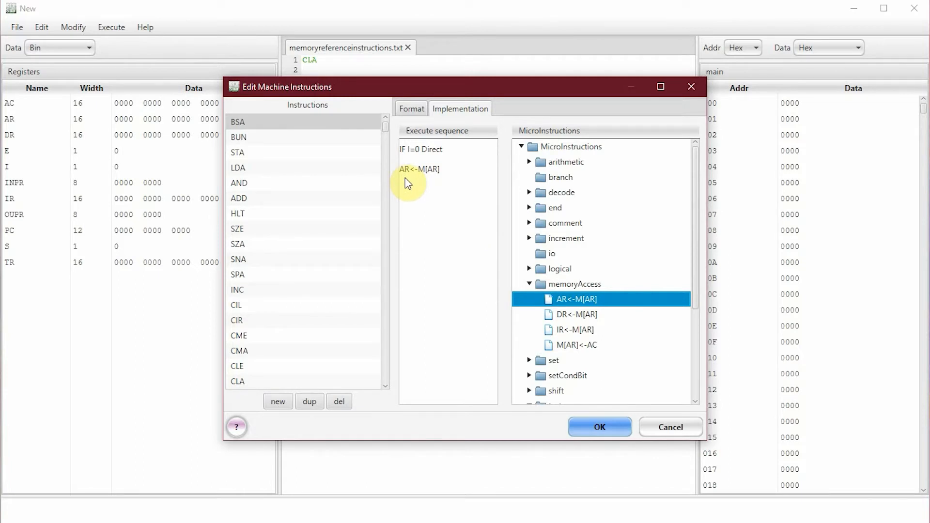
left_click(466, 310)
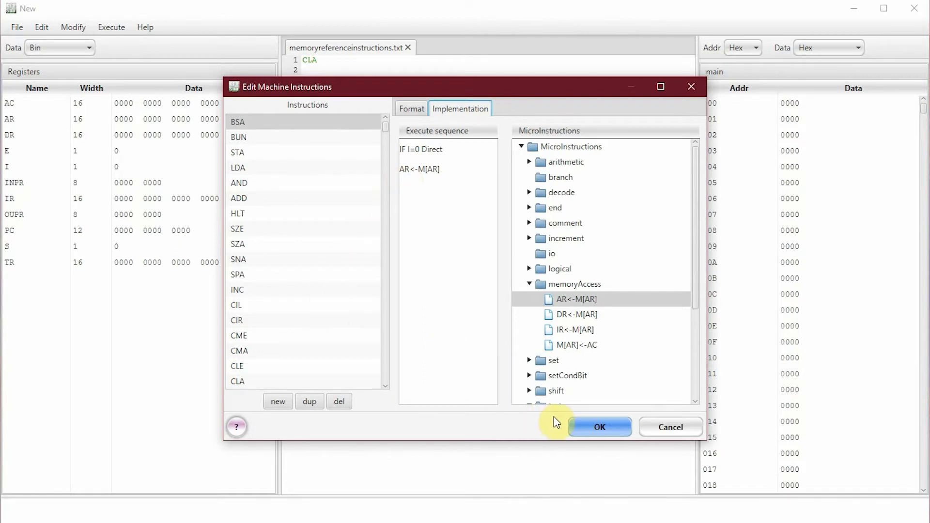
left_click(579, 425)
Step: Create a new MemoryAccess microinstruction named M[AR]<-PC
left_click(73, 27)
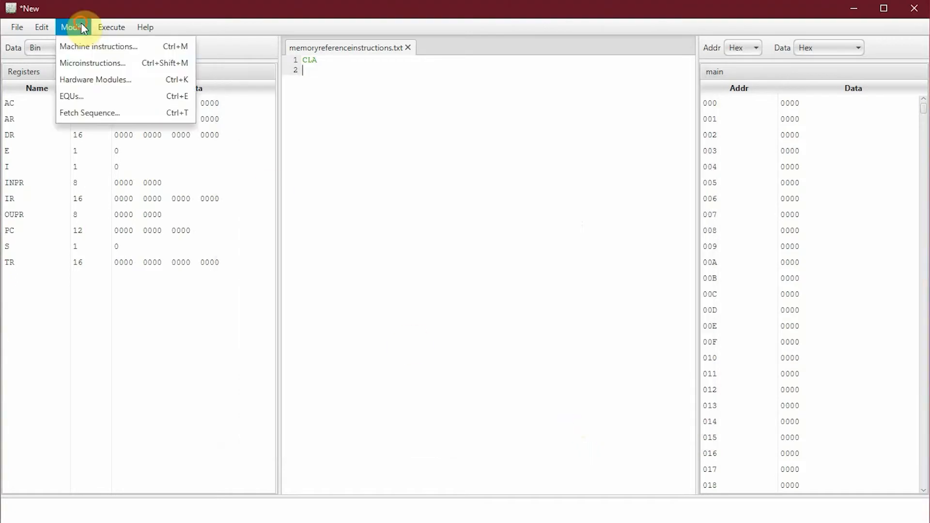
left_click(102, 63)
left_click(513, 90)
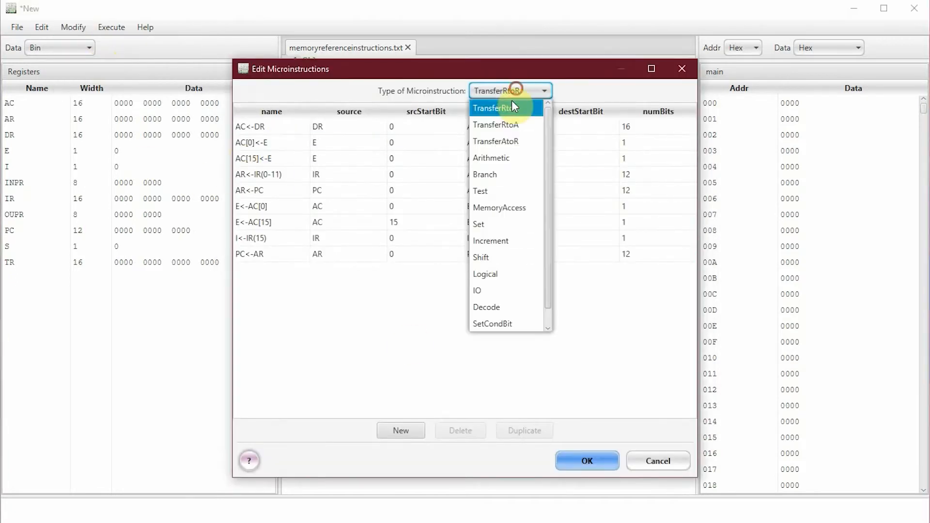
left_click(500, 214)
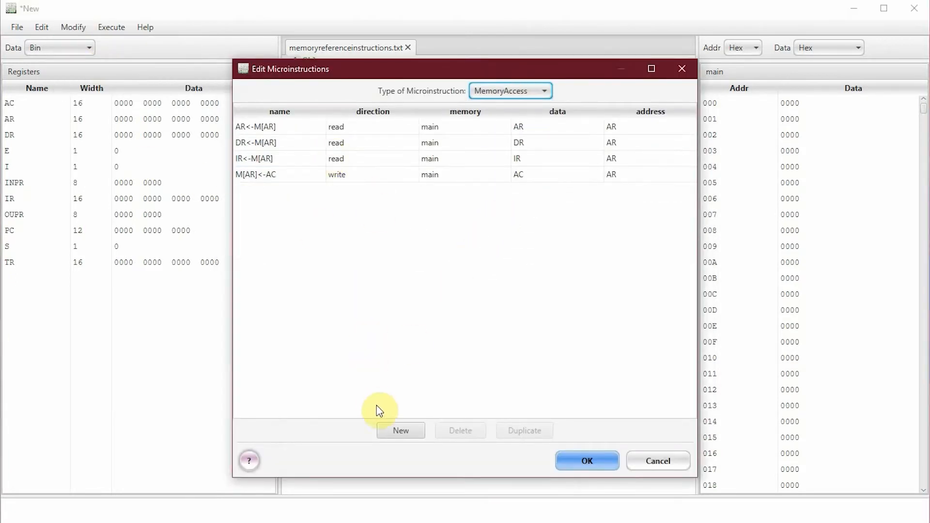
left_click(392, 436)
double_click(250, 129)
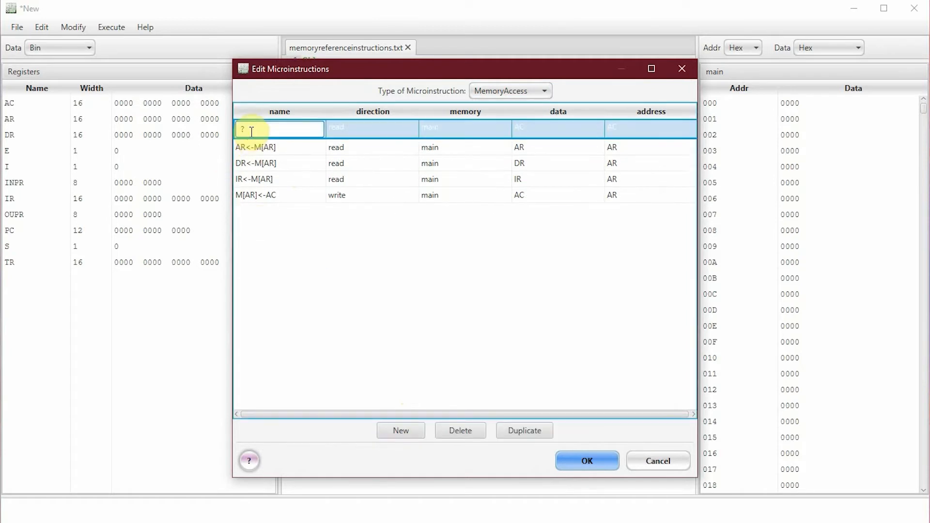
type("M[AR]<")
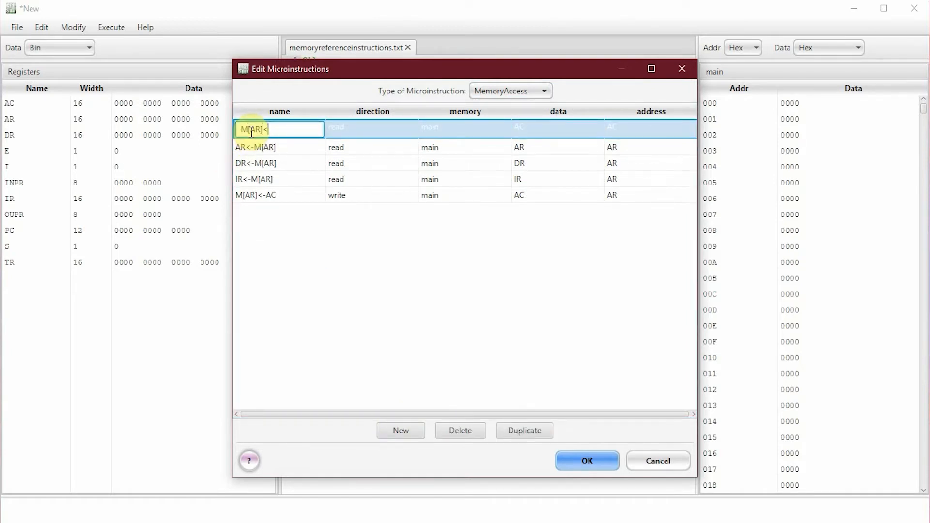
type("-PC")
Step: Set the M[AR]<-PC microinstruction to direction write, data PC and address AR
left_click(379, 129)
left_click(380, 128)
left_click(378, 128)
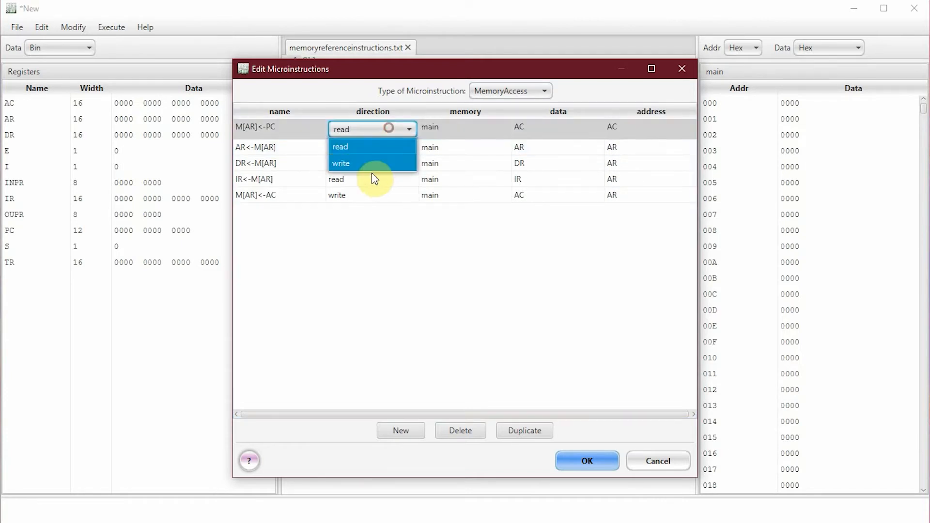
left_click(367, 161)
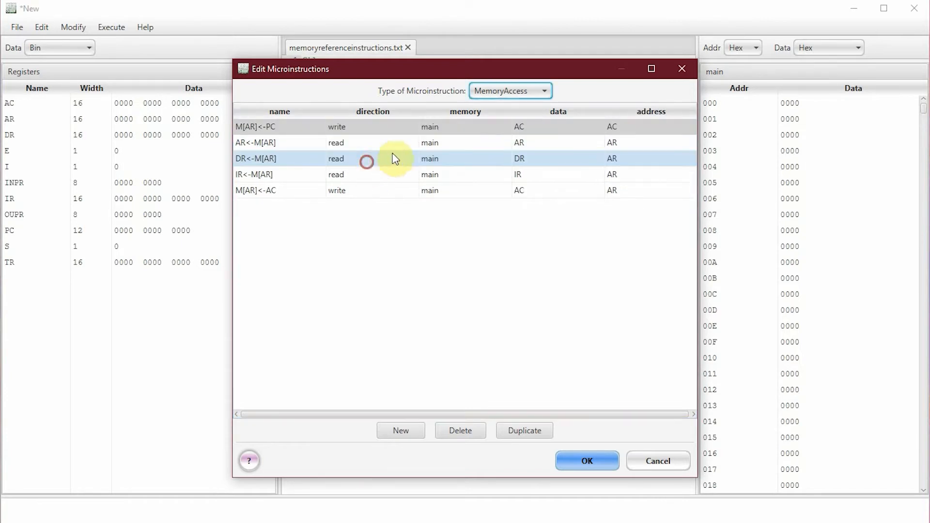
left_click(548, 129)
left_click(548, 129)
left_click(544, 288)
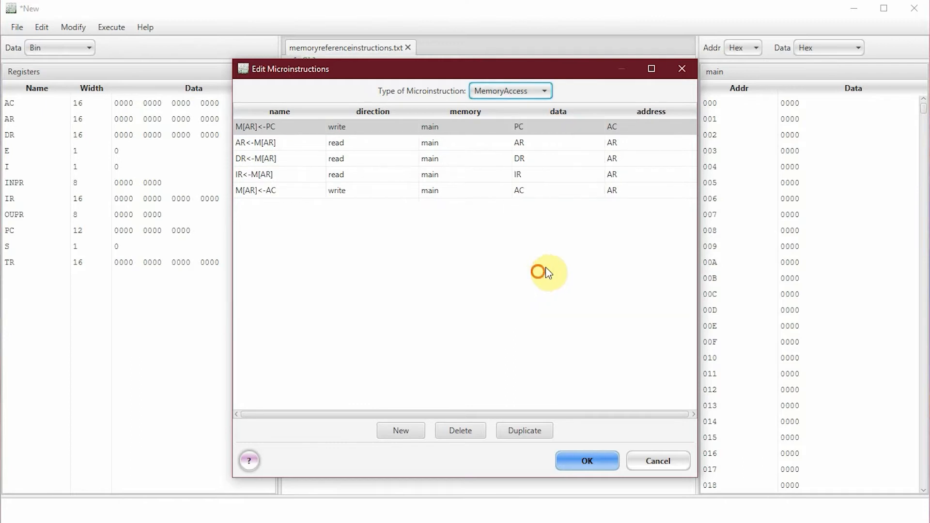
left_click(624, 129)
left_click(625, 129)
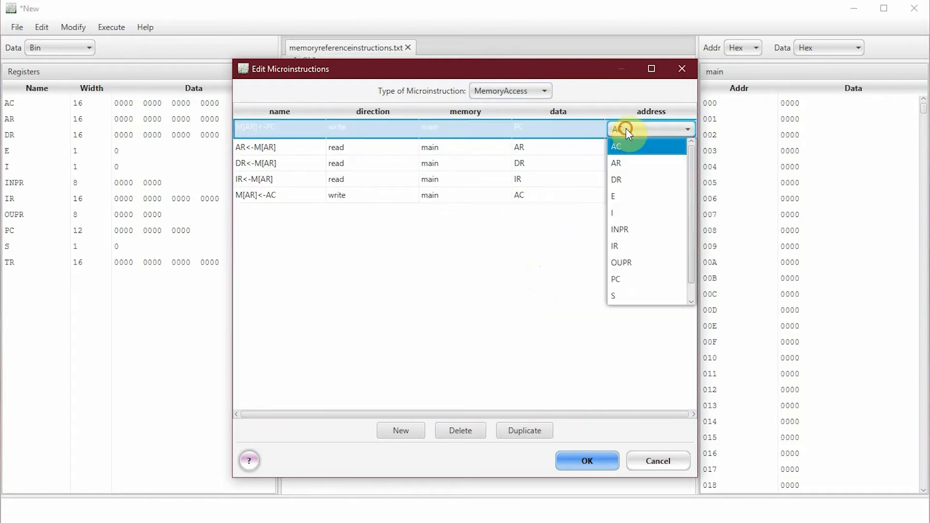
left_click(626, 163)
left_click(568, 310)
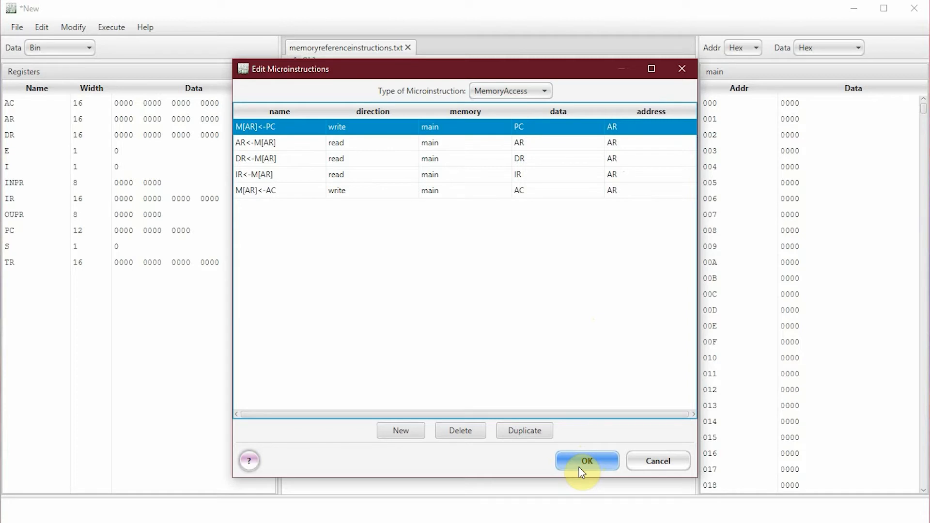
Step: Check the Increment microinstructions for one that increments PC, and accept the microinstruction edits
left_click(501, 91)
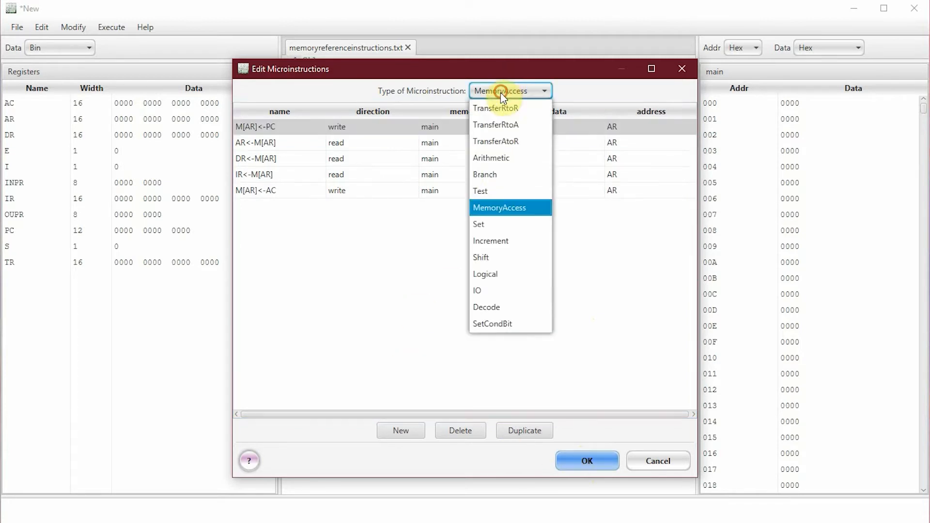
left_click(491, 238)
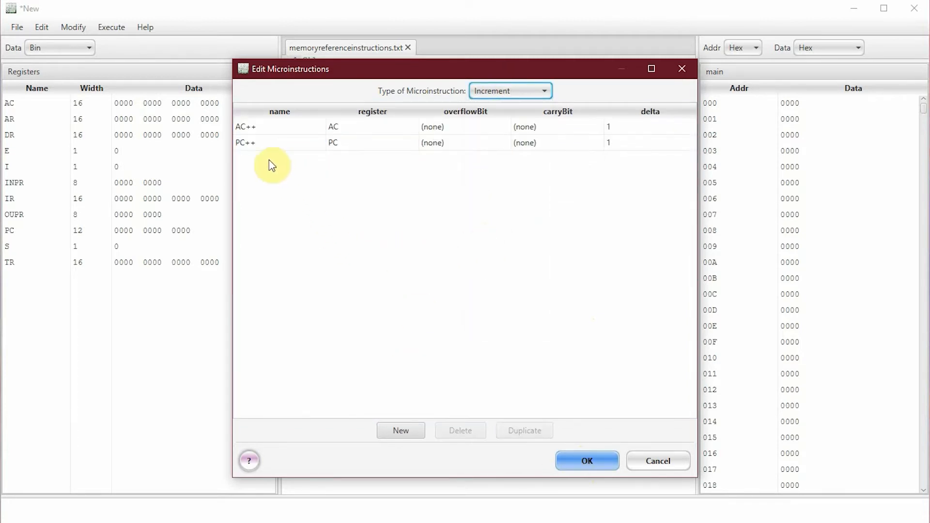
left_click(293, 148)
left_click(293, 153)
left_click(562, 457)
Step: Reopen BSA's implementation and append the memory access microinstruction M[AR]<-PC to its execute sequence
left_click(75, 27)
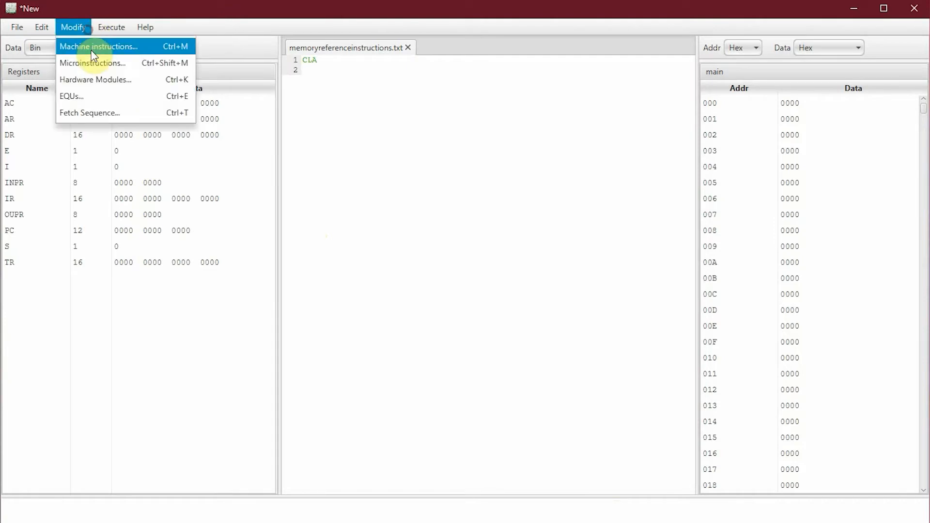
left_click(92, 45)
left_click(293, 126)
left_click(436, 111)
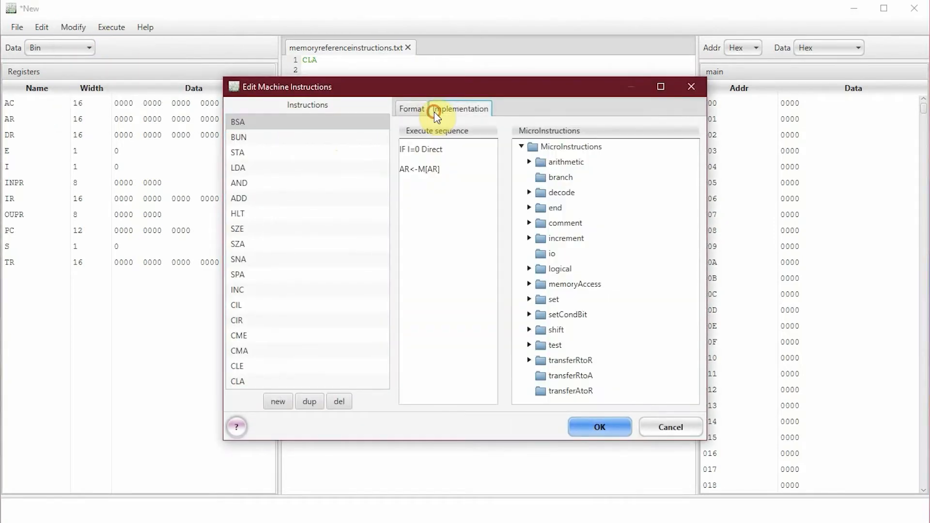
left_click(529, 284)
left_click_drag(563, 363, 438, 203)
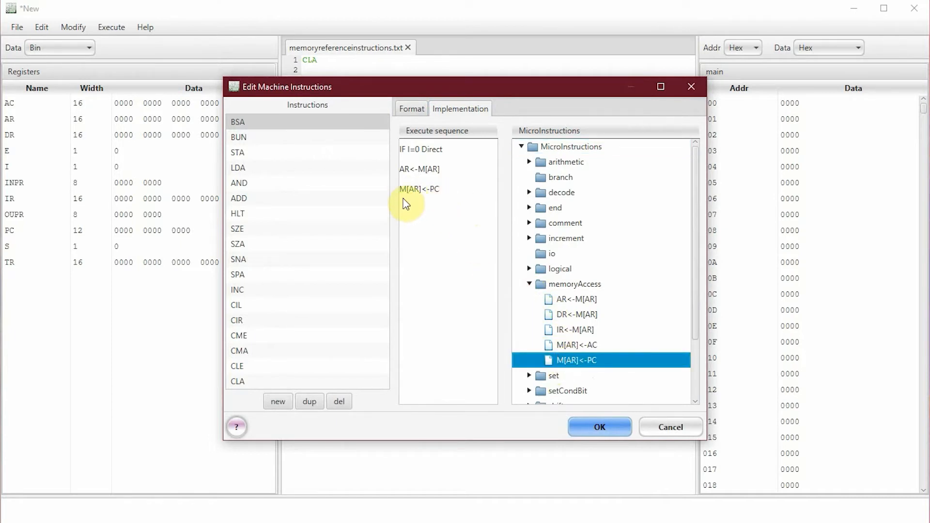
Step: Finish BSA's execute sequence with PC++ and End, and save the machine with these changes
left_click(528, 238)
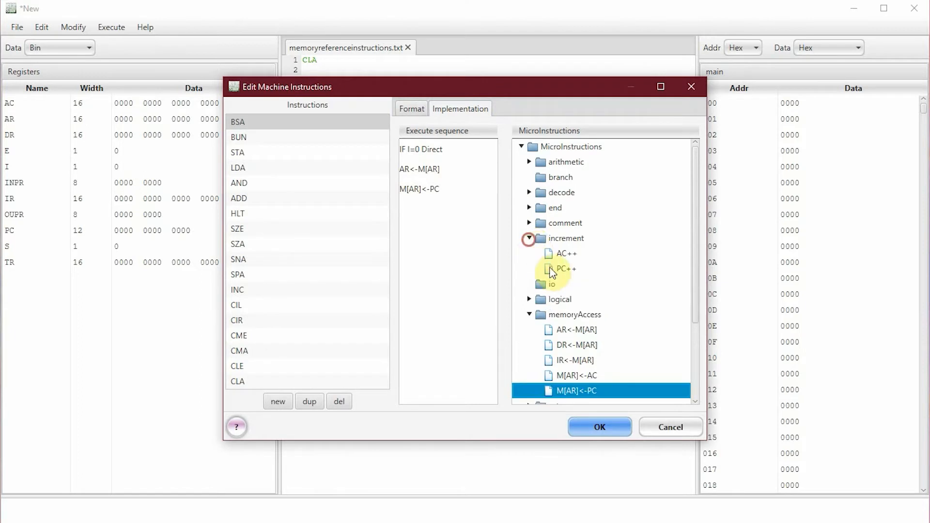
left_click_drag(555, 268, 442, 245)
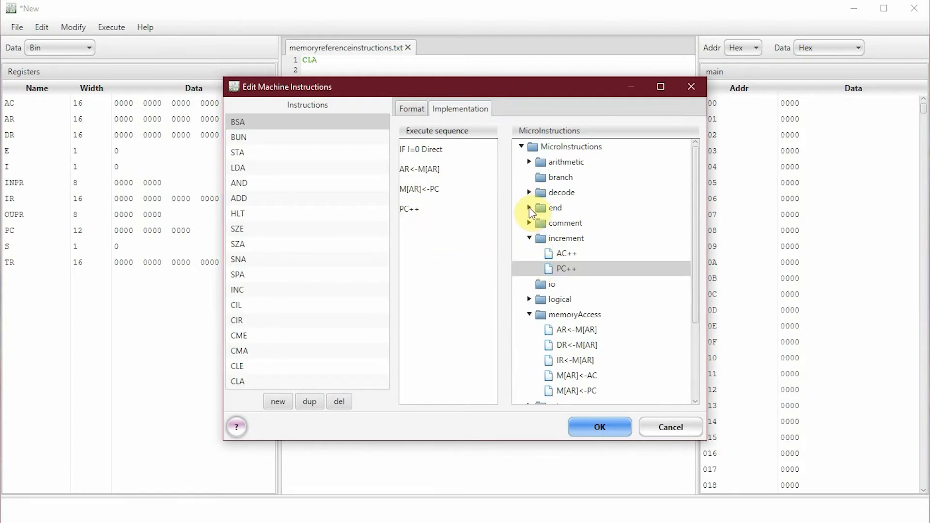
left_click(528, 208)
left_click_drag(563, 222, 421, 227)
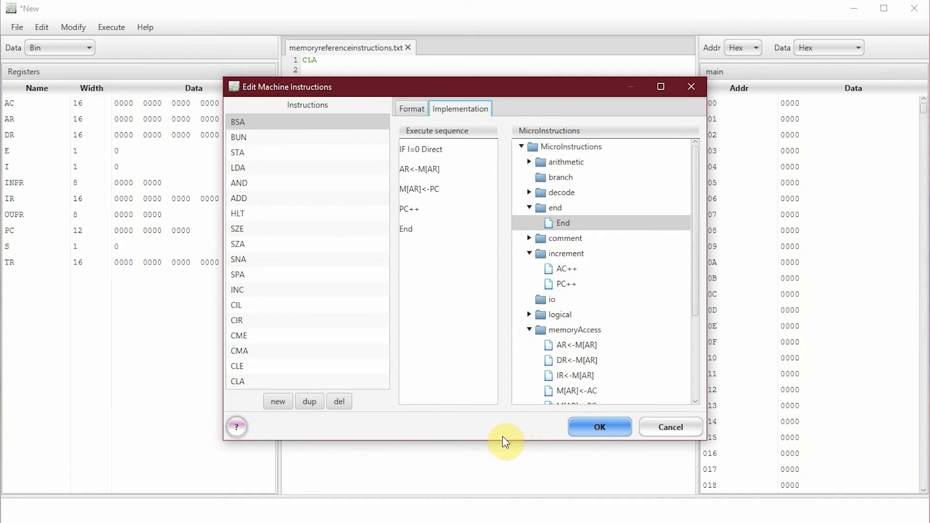
left_click(587, 428)
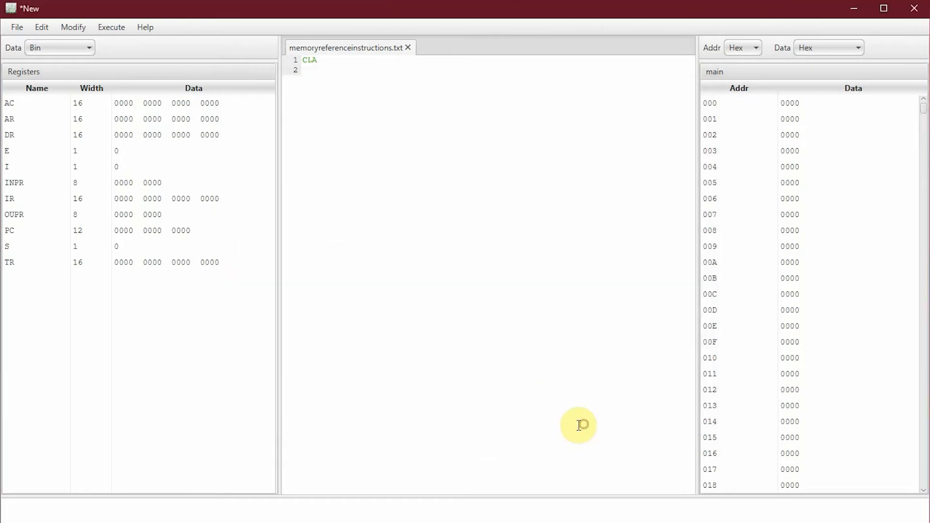
key("ctrl+s")
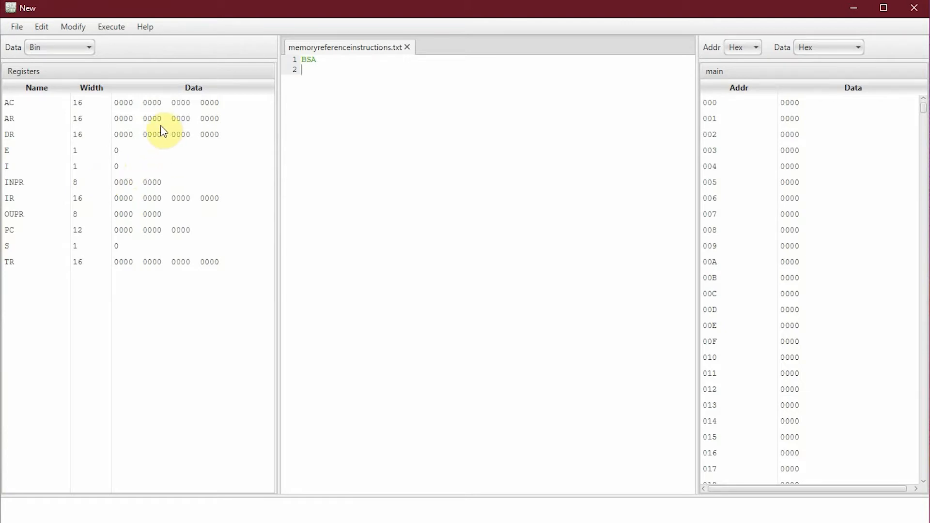
Step: Delete the existing ISZ machine instruction and show BSA's implementation
left_click(97, 27)
left_click(84, 28)
left_click(77, 28)
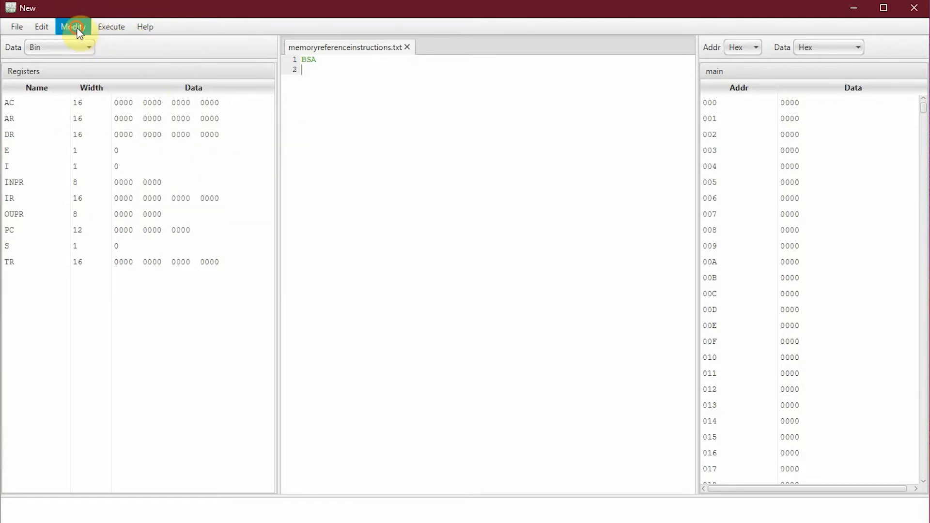
left_click(92, 47)
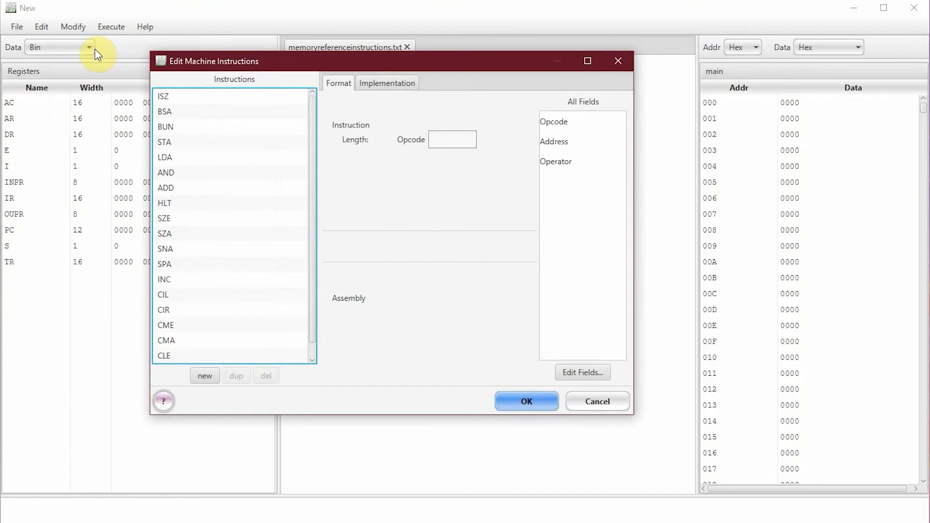
left_click(194, 99)
left_click(266, 376)
left_click(387, 83)
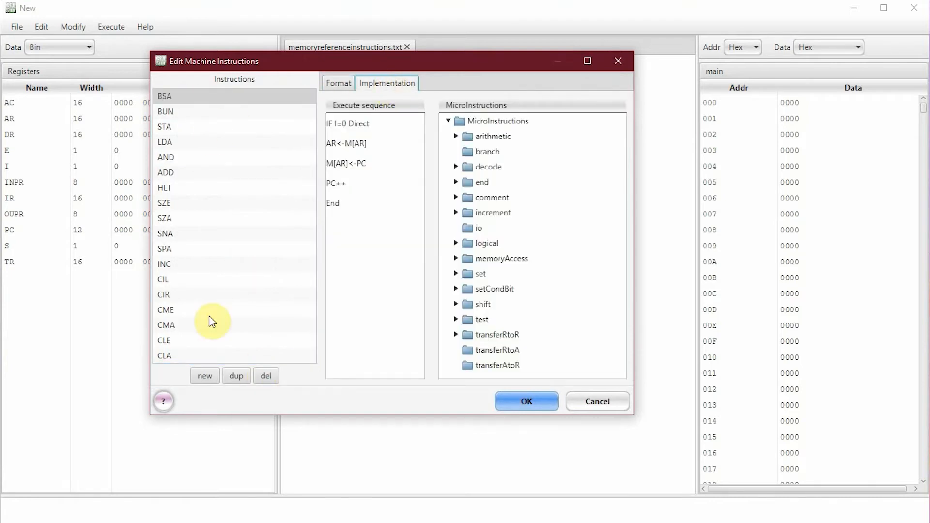
Step: Create a new machine instruction named ISZ and bring up its format and opcode settings
left_click(204, 376)
left_click(165, 98)
type("ISZ")
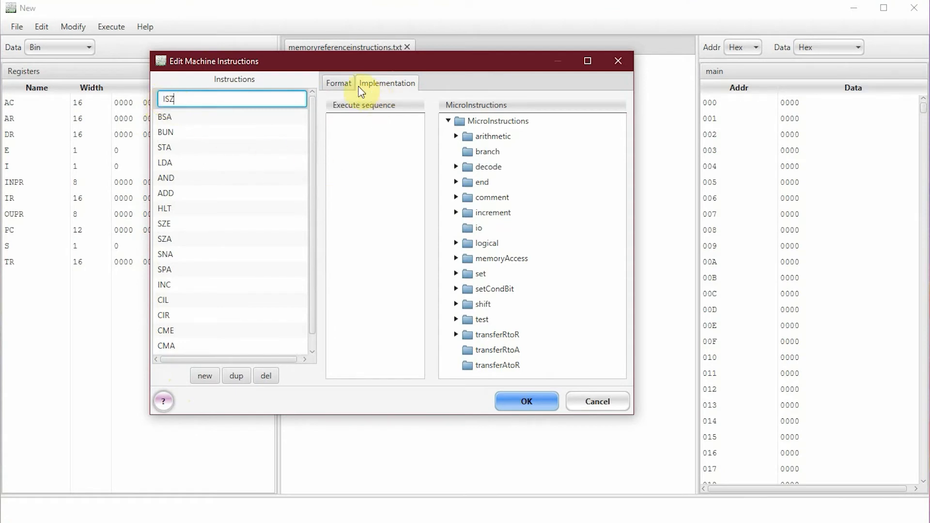
left_click(338, 84)
left_click(451, 139)
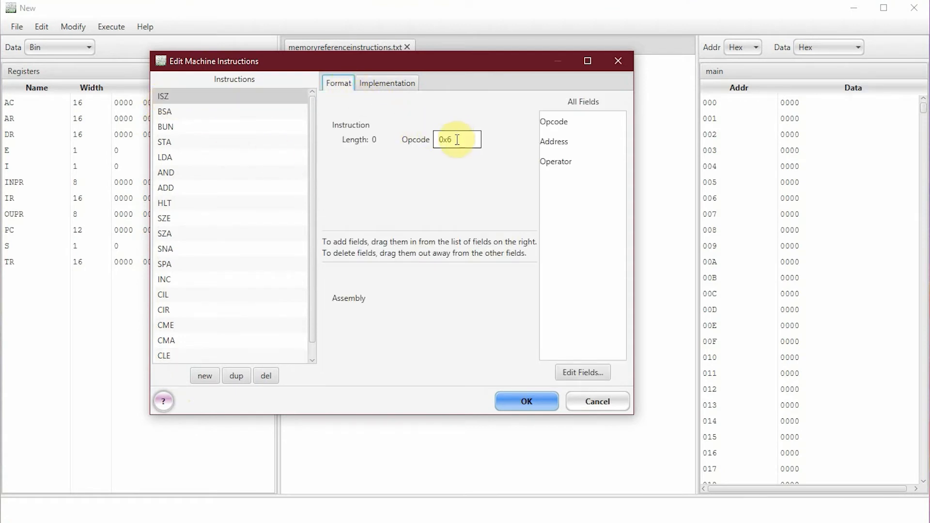
mouse_move(457, 141)
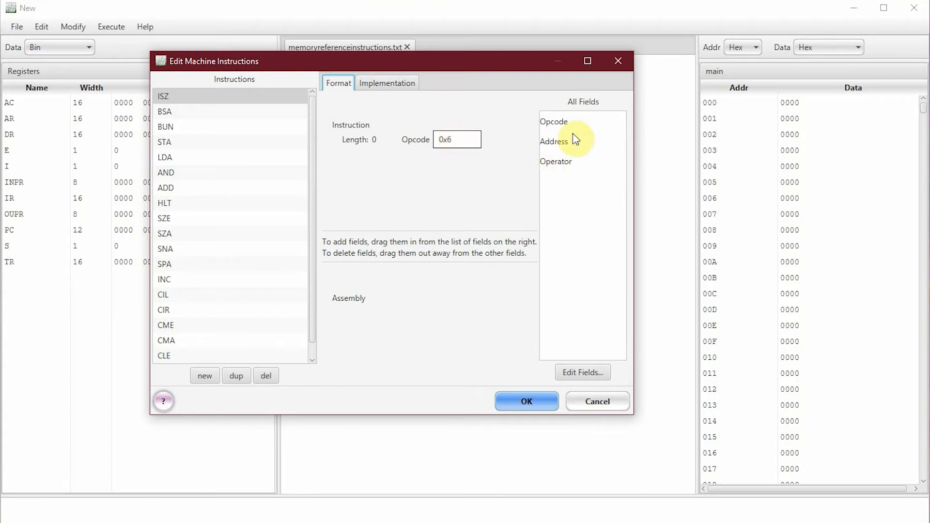
Step: Build ISZ's instruction format from the Opcode and Address fields and show its implementation
left_click_drag(579, 121, 328, 205)
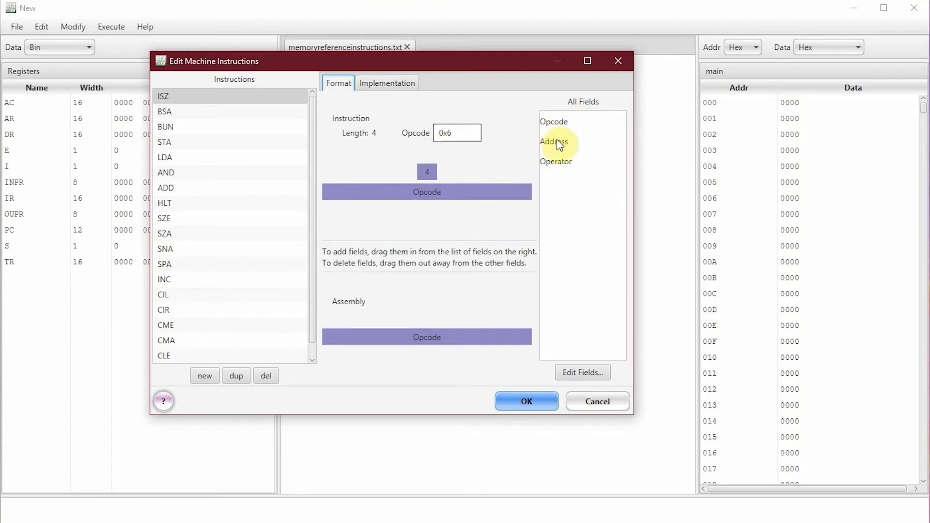
left_click_drag(557, 145, 465, 196)
left_click(376, 88)
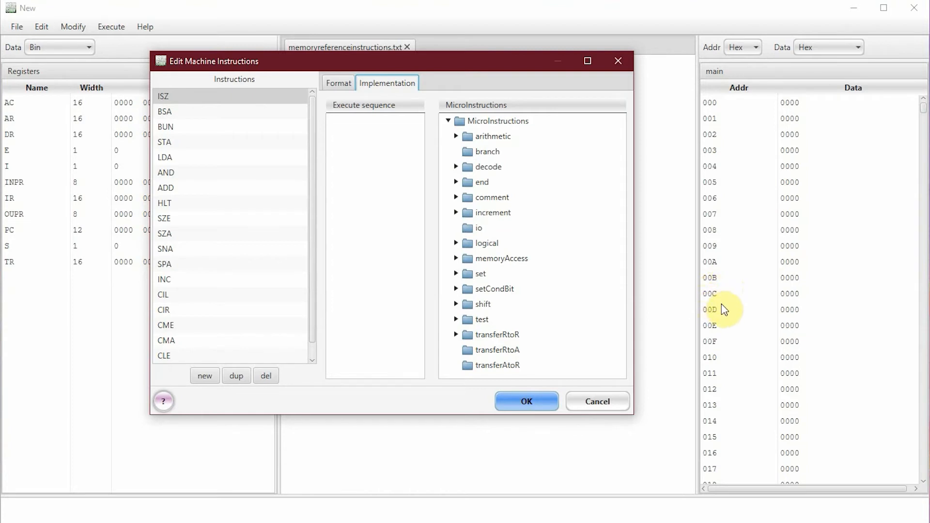
Step: Start ISZ's execute sequence with the test microinstruction IF I=0 Direct followed by the memory access AR<-M[AR]
left_click(455, 320)
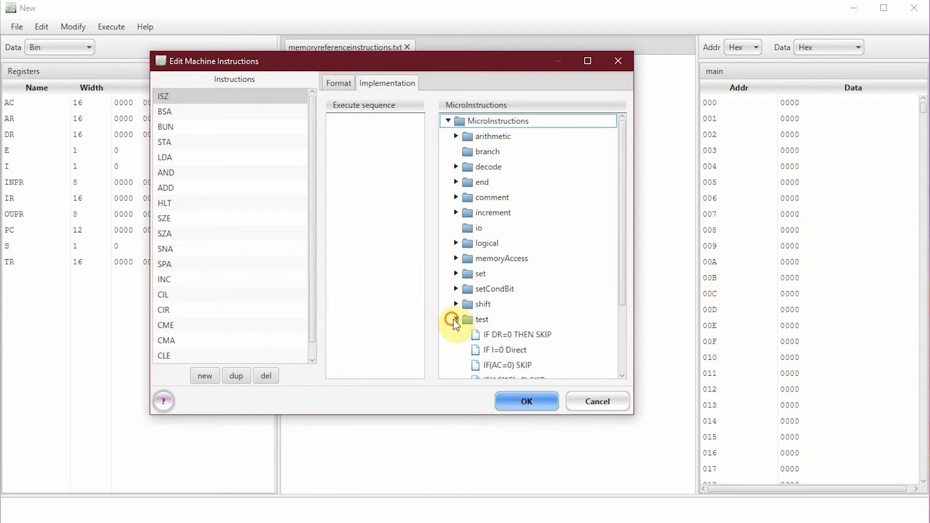
scroll(545, 278, "down", 3)
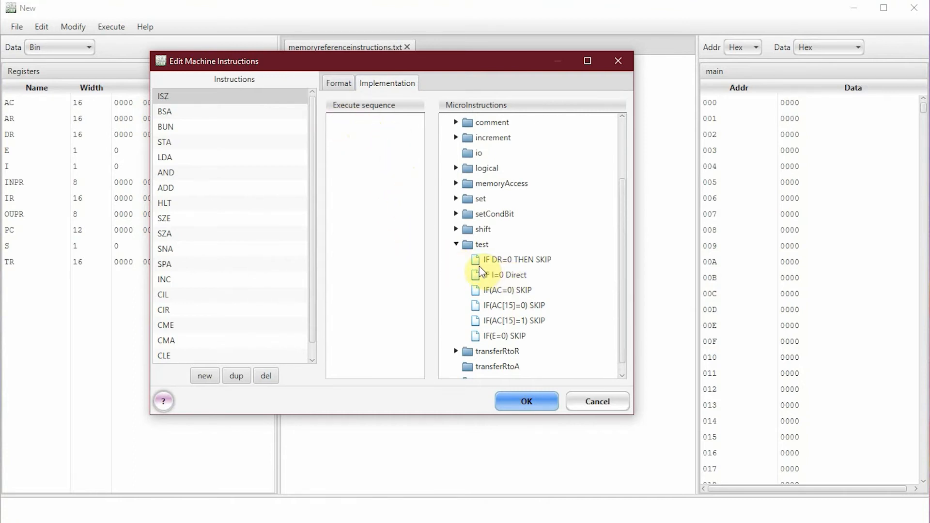
left_click_drag(529, 284, 354, 127)
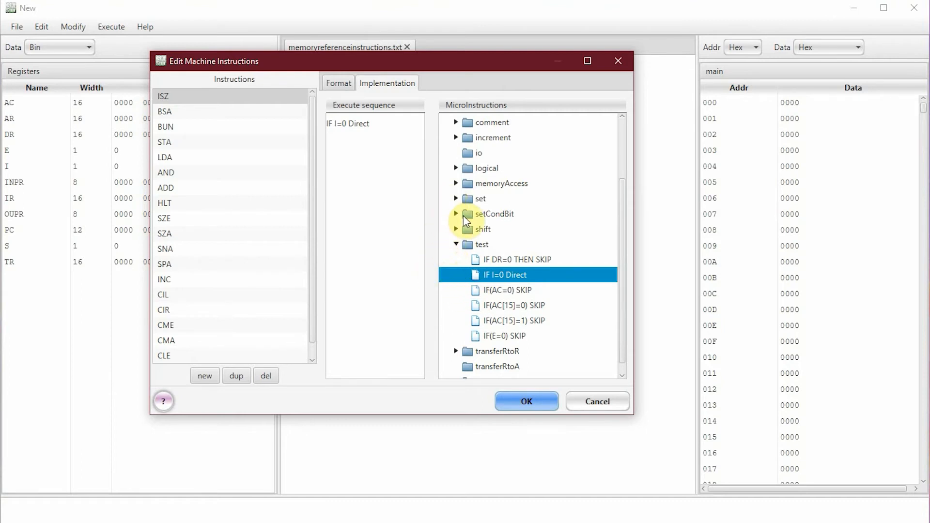
left_click(456, 183)
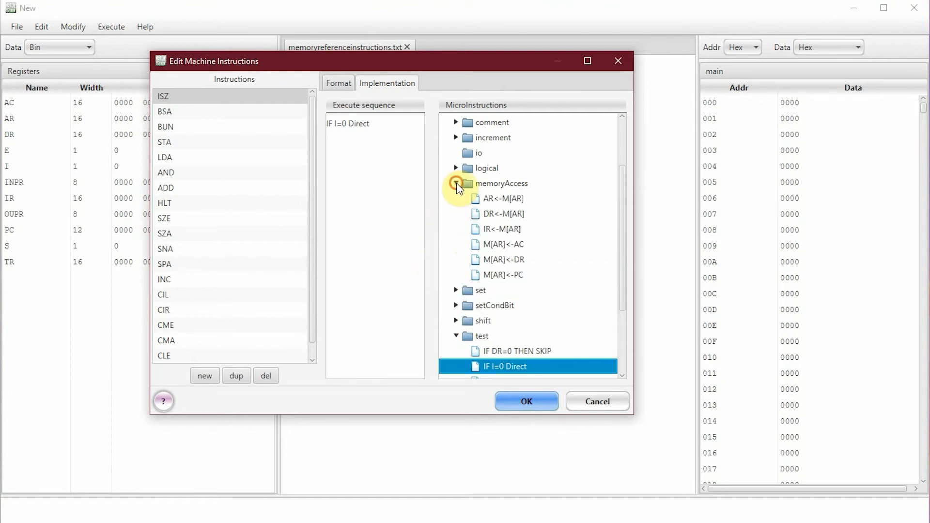
left_click(488, 214)
left_click_drag(480, 198, 358, 145)
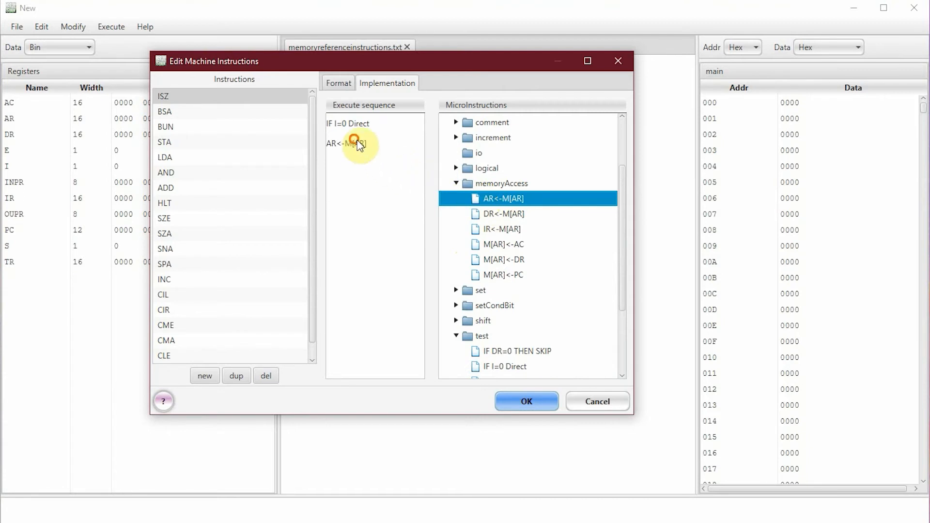
left_click(434, 197)
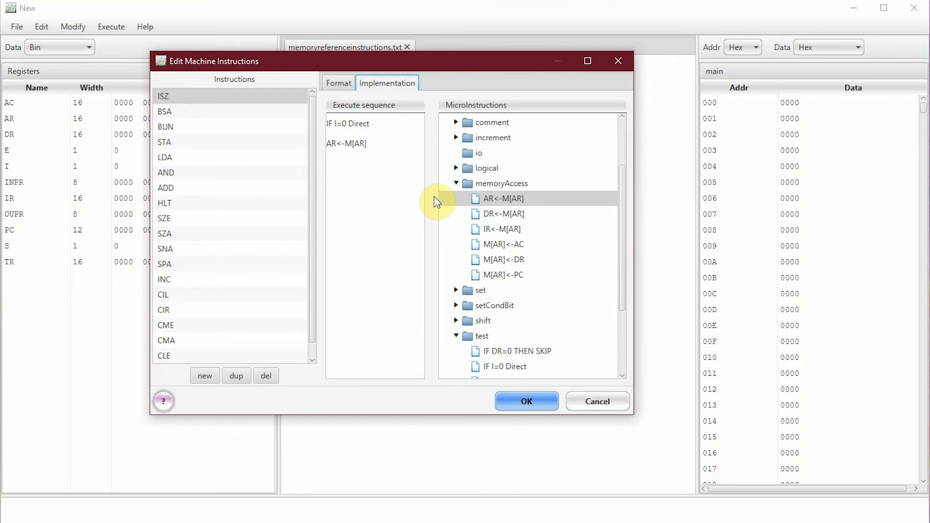
Step: Append DR<-M[AR], DR++ and M[AR]<-DR, in that order, to ISZ's execute sequence
left_click_drag(506, 214, 353, 163)
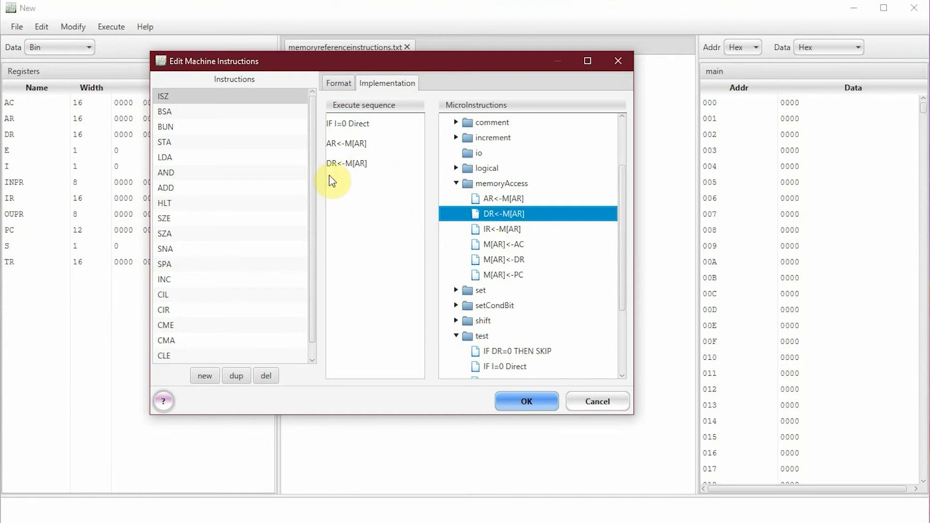
left_click(456, 137)
left_click_drag(490, 169, 354, 174)
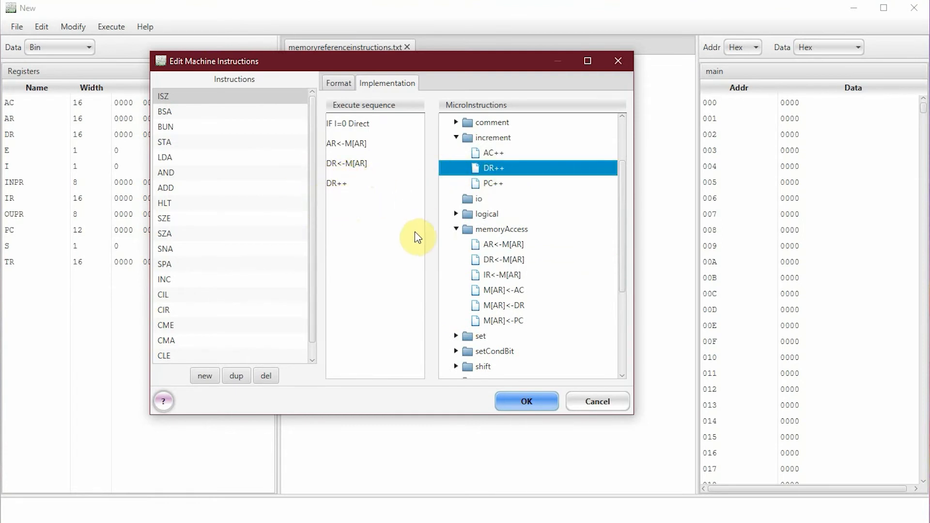
left_click_drag(504, 306, 341, 191)
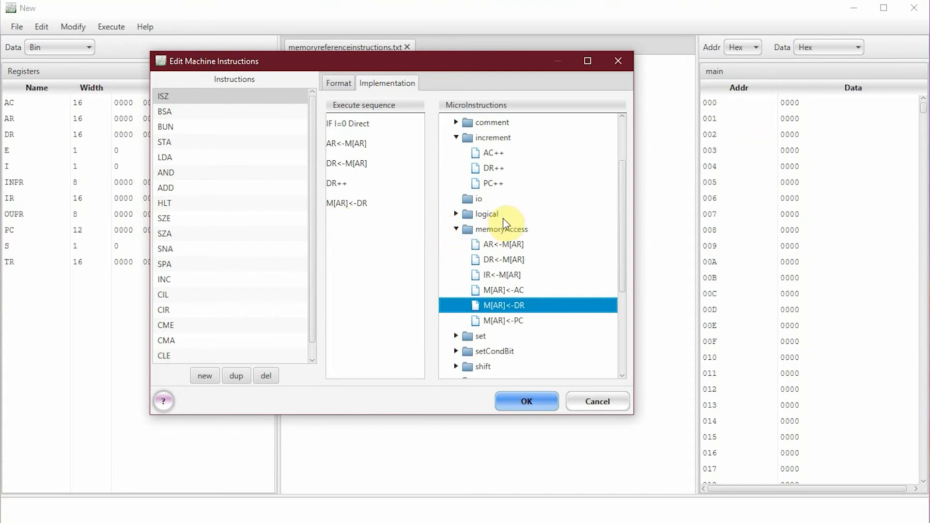
Step: Append the test IF DR=0 THEN SKIP and the increment PC++ to ISZ's execute sequence
scroll(553, 208, "down", 3)
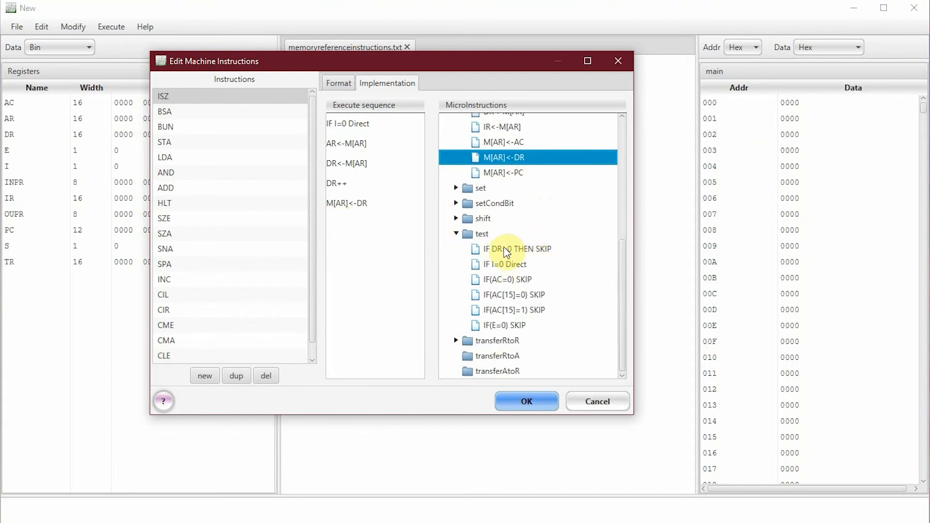
left_click_drag(499, 252, 345, 224)
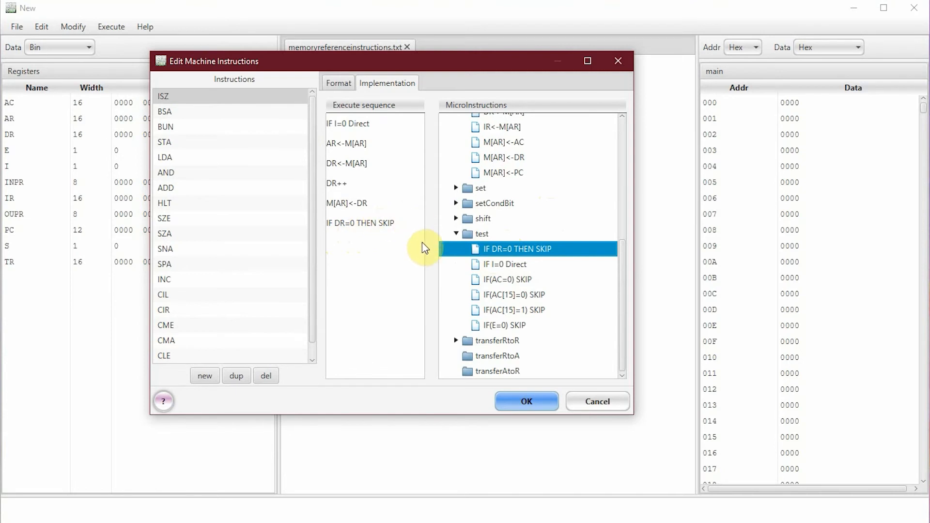
scroll(487, 219, "up", 5)
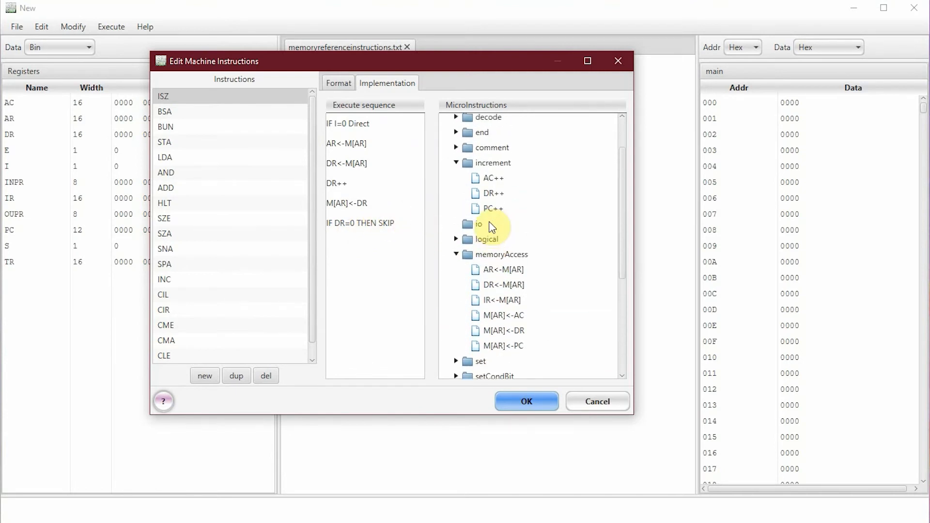
scroll(485, 215, "down", 2)
left_click_drag(492, 183, 361, 249)
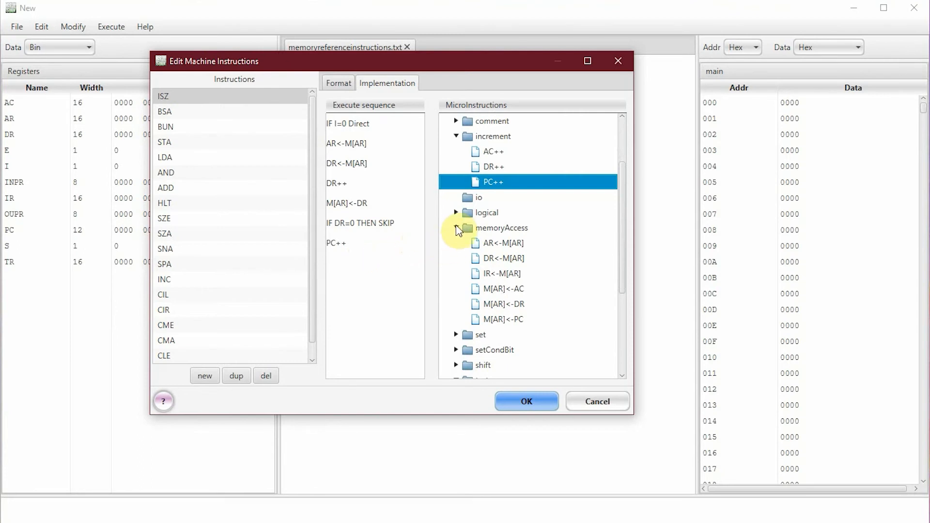
Step: Finish ISZ's execute sequence with the End microinstruction
scroll(458, 204, "up", 3)
scroll(457, 189, "down", 1)
left_click(456, 172)
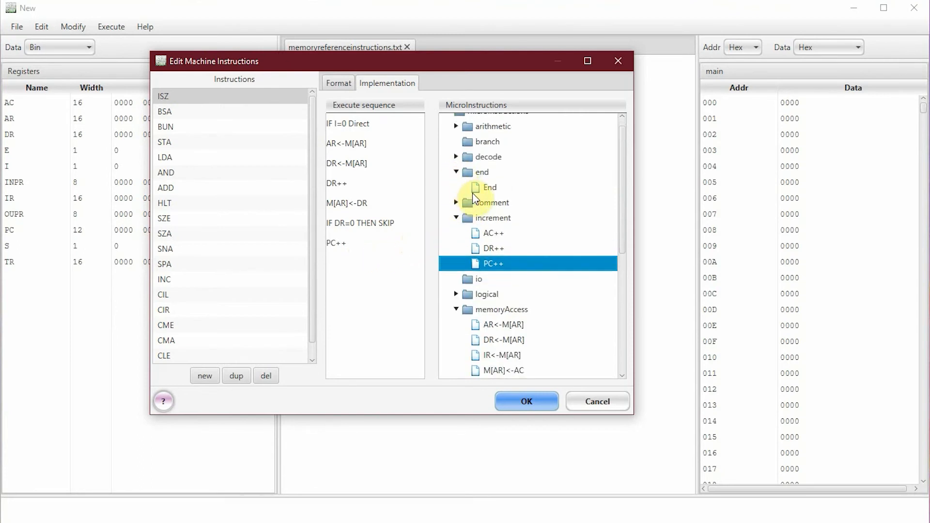
left_click_drag(477, 187, 353, 264)
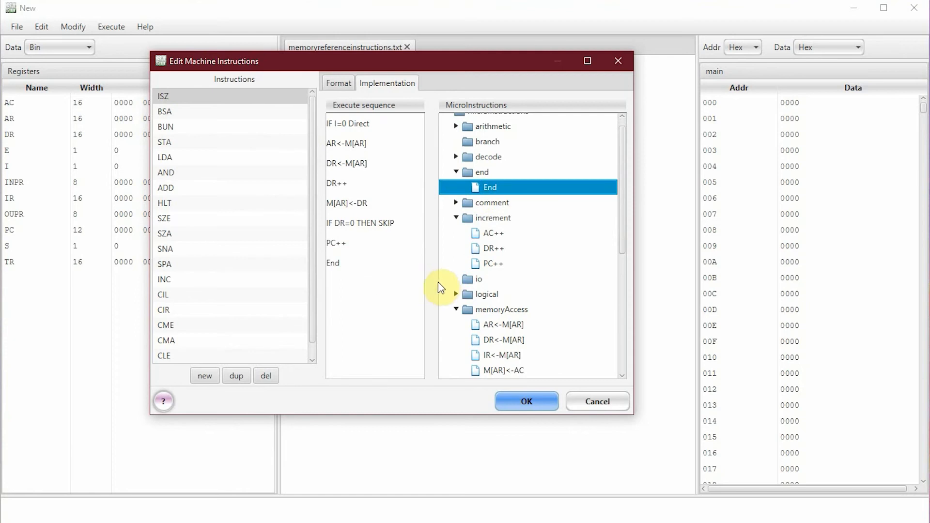
left_click(425, 279)
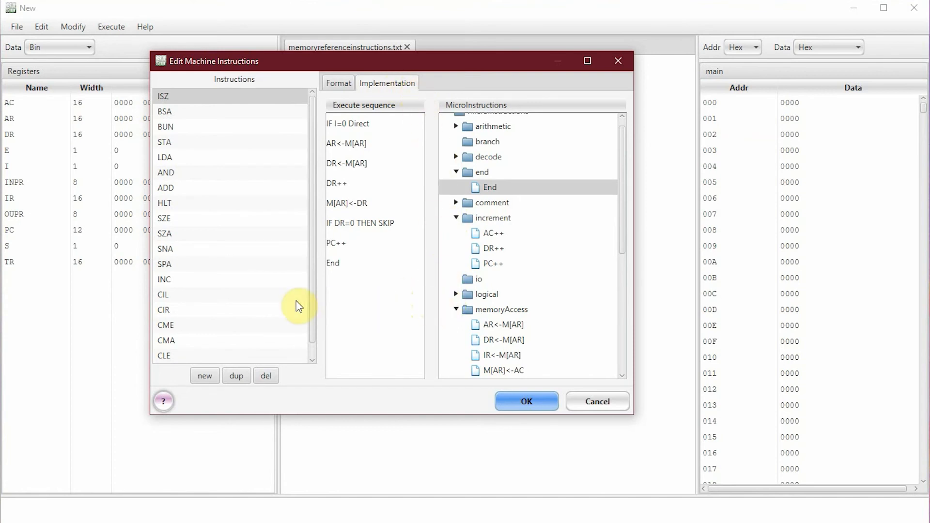
Step: Open the definition of the DR++ increment microinstruction and examine its register and delta settings
left_click(339, 183)
double_click(477, 237)
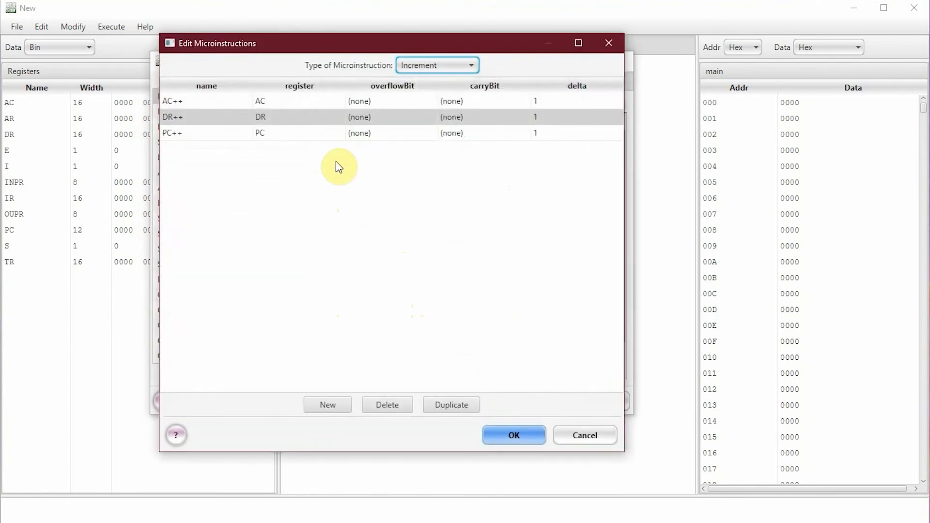
left_click_drag(575, 114, 576, 115)
left_click(443, 188)
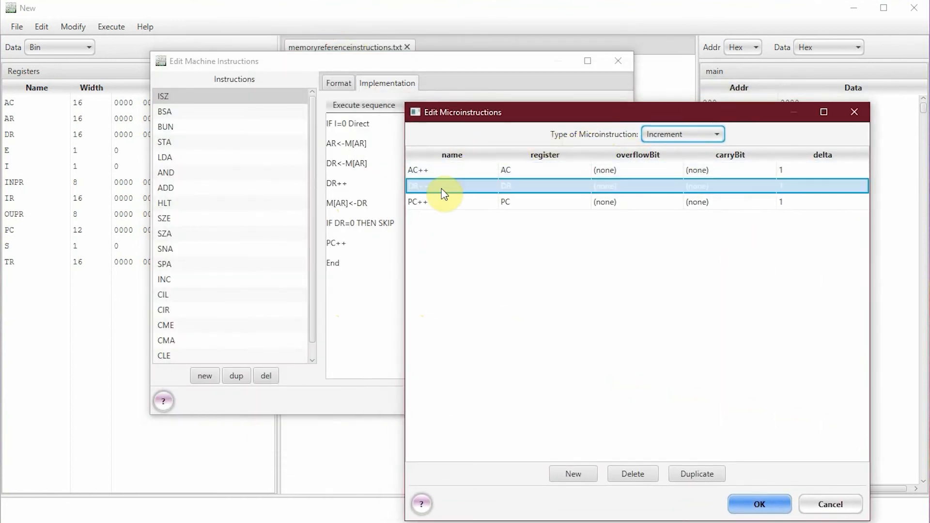
left_click(808, 202)
left_click(791, 253)
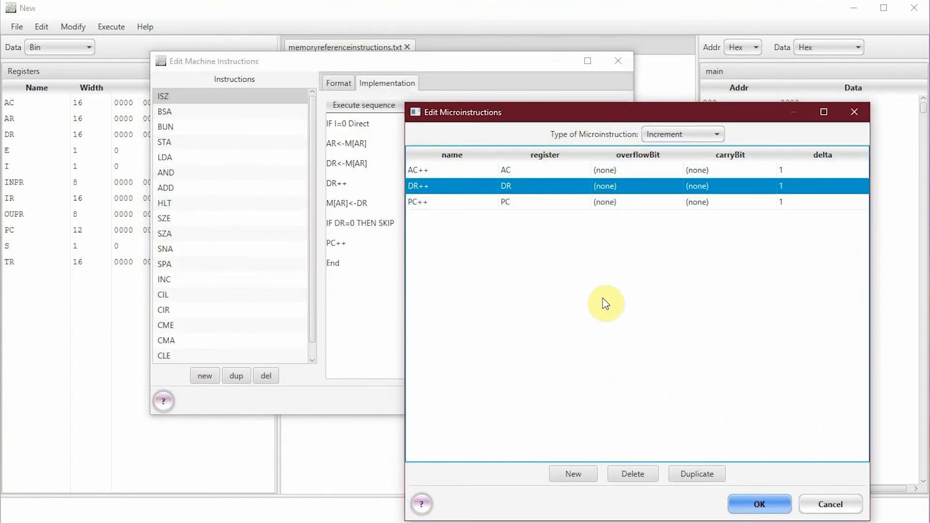
Step: Examine the memory access microinstruction M[AR]<-DR, checking its direction, memory, data and address settings
left_click(682, 138)
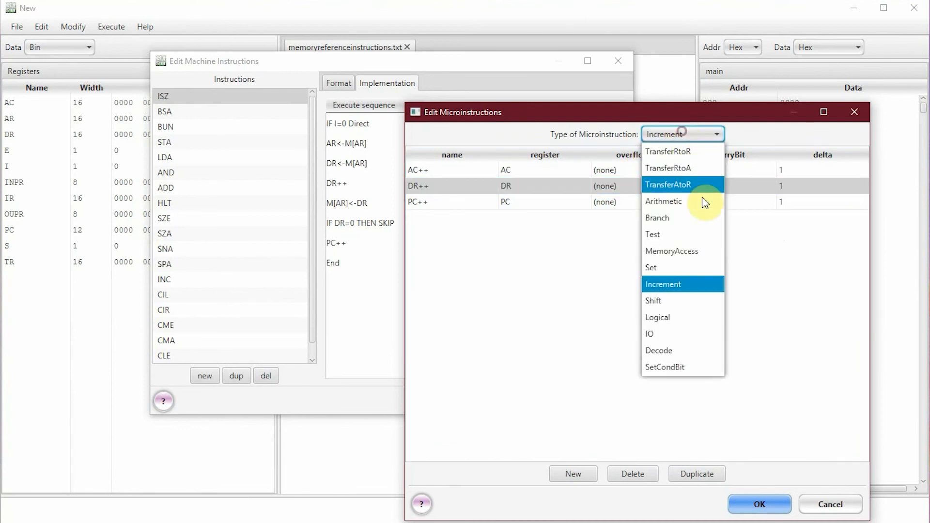
left_click(663, 251)
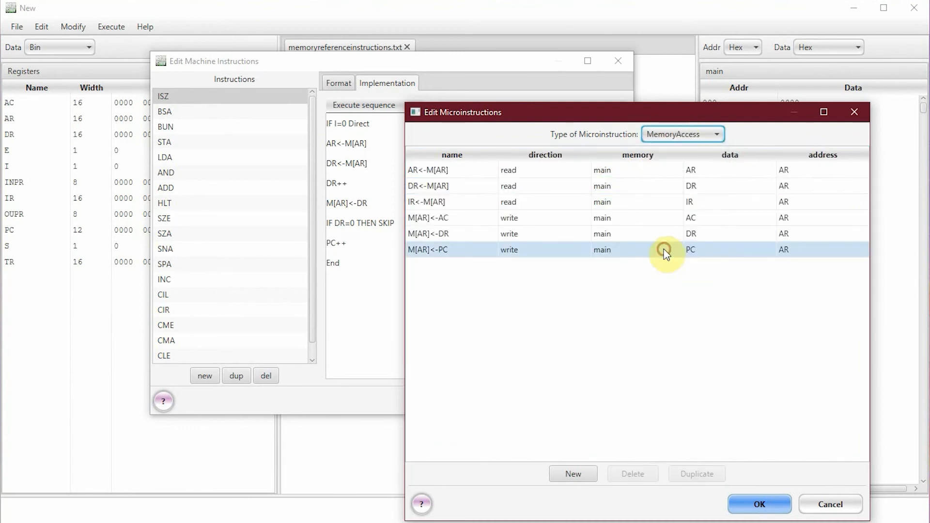
left_click(450, 234)
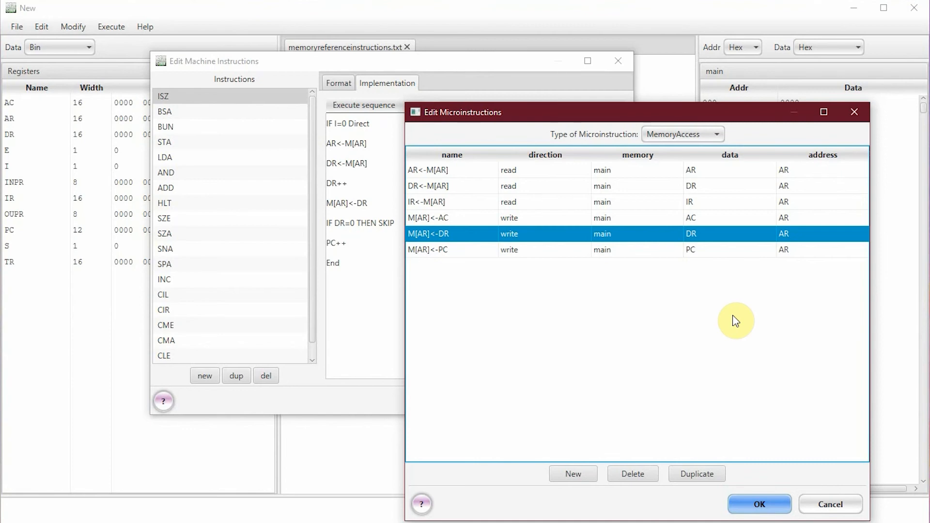
left_click(456, 234)
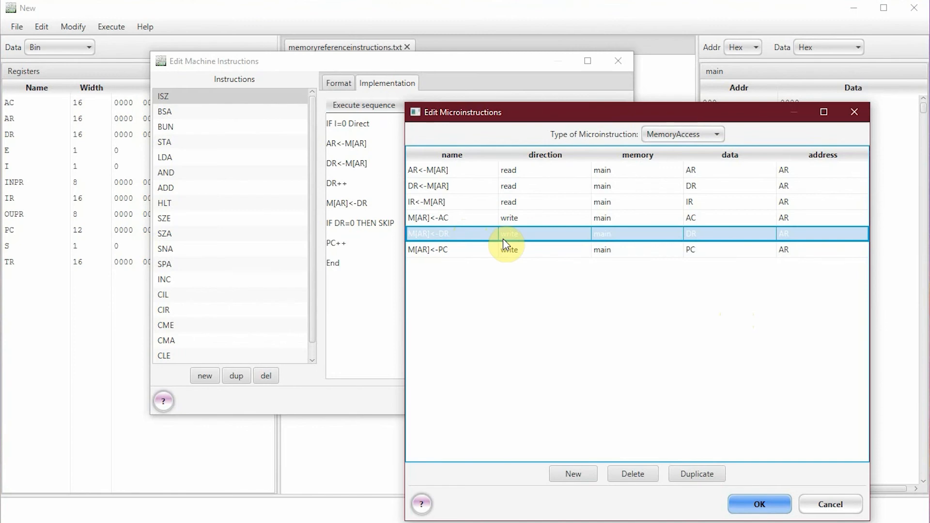
Step: Examine the test microinstruction IF DR=0 THEN SKIP and compare its settings with ISZ's execute sequence
left_click(687, 135)
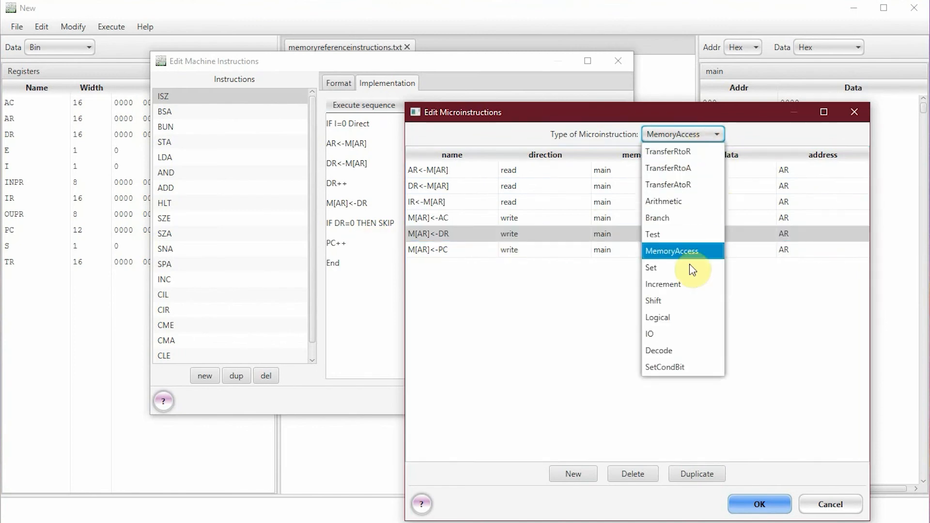
left_click(672, 235)
left_click(438, 170)
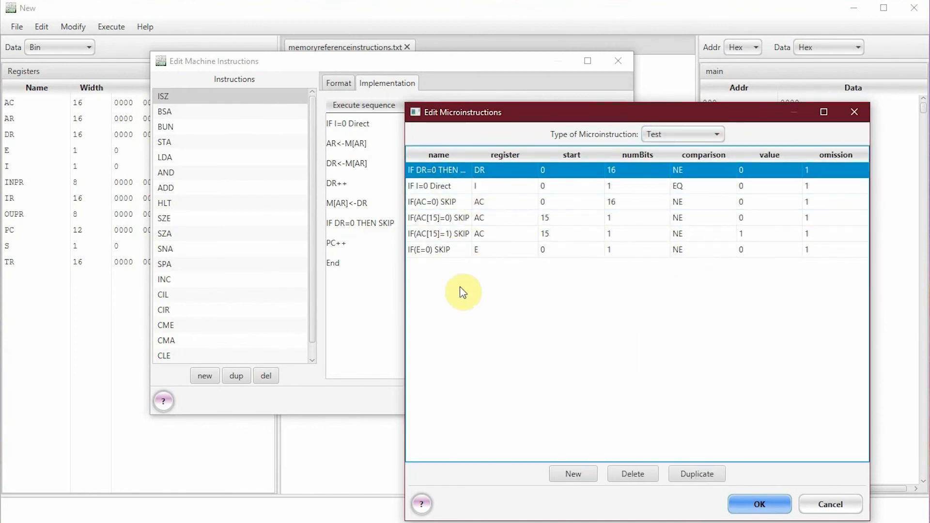
left_click_drag(405, 103, 193, 69)
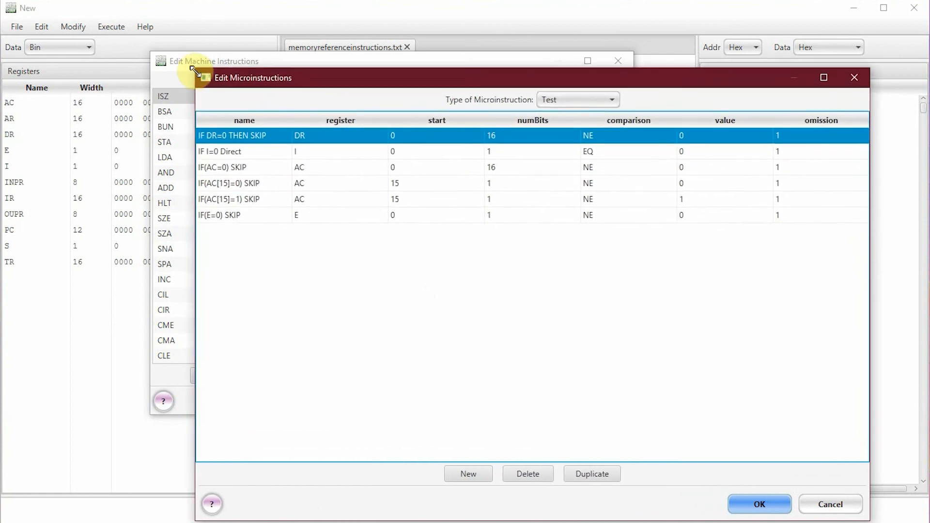
left_click_drag(368, 77, 388, 131)
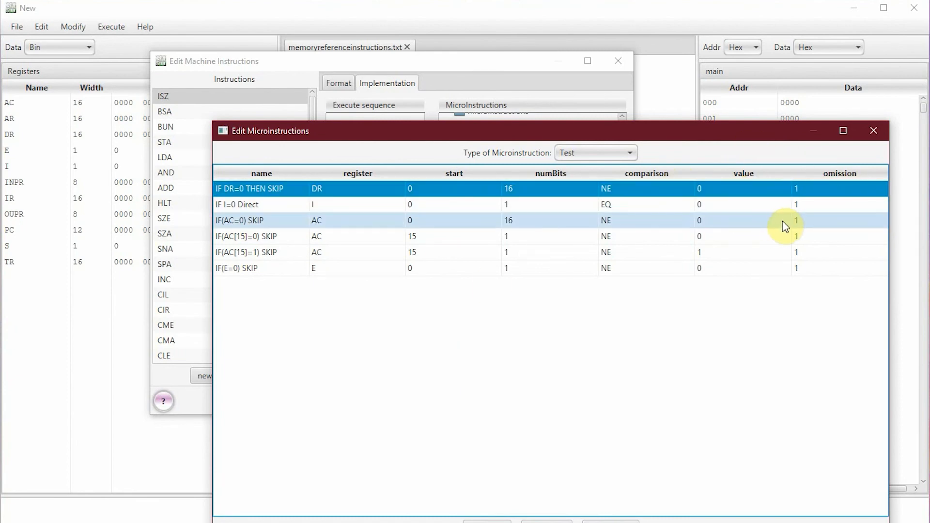
mouse_move(783, 220)
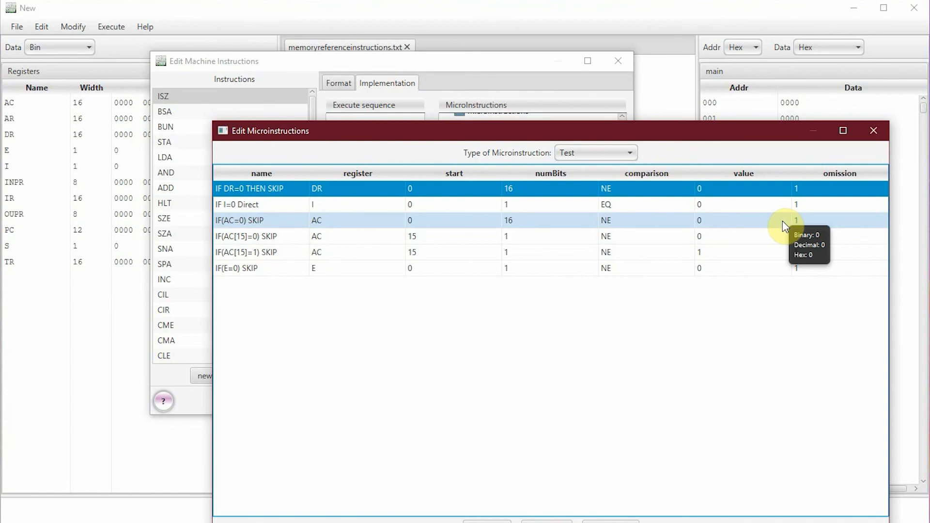
left_click_drag(210, 119, 312, 182)
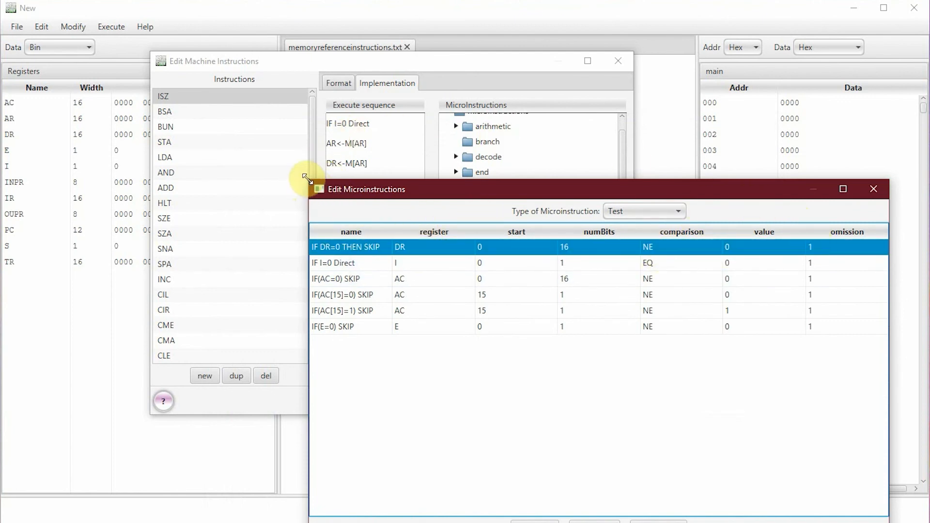
left_click_drag(310, 180, 425, 292)
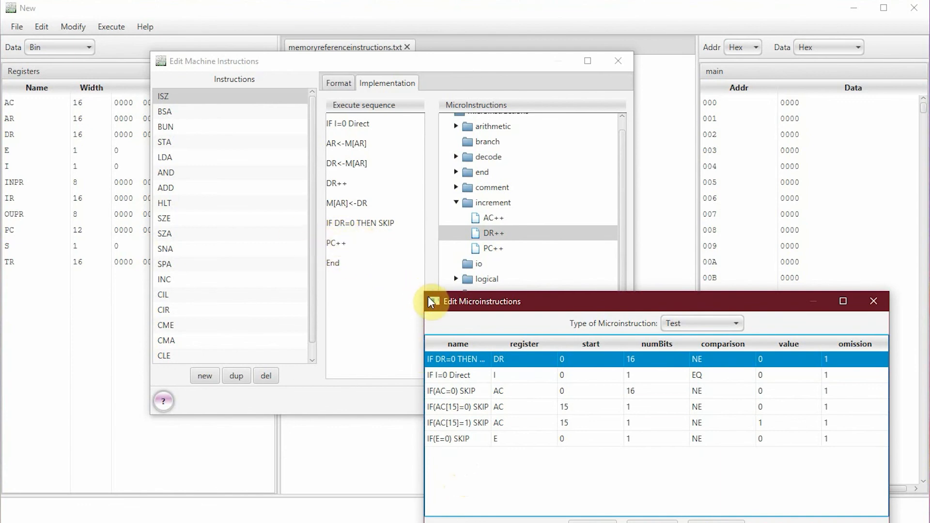
left_click_drag(424, 293, 363, 252)
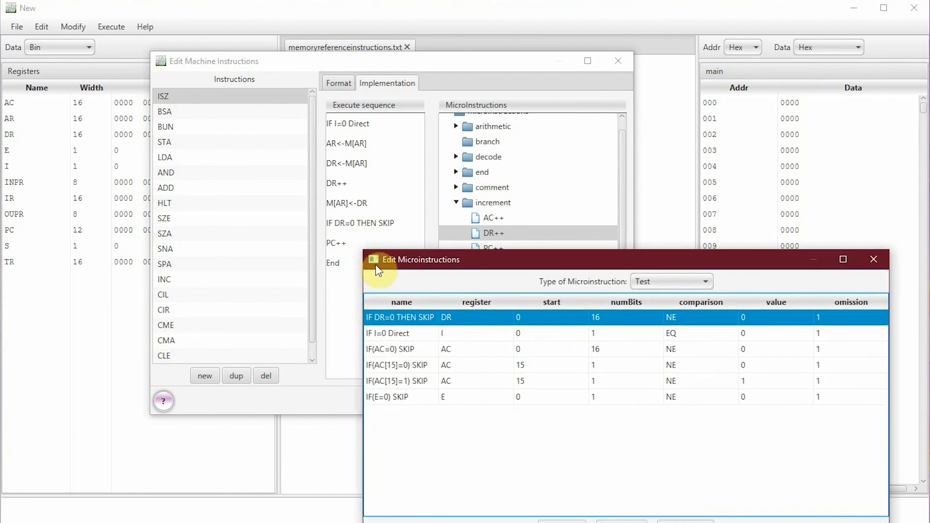
left_click(558, 319)
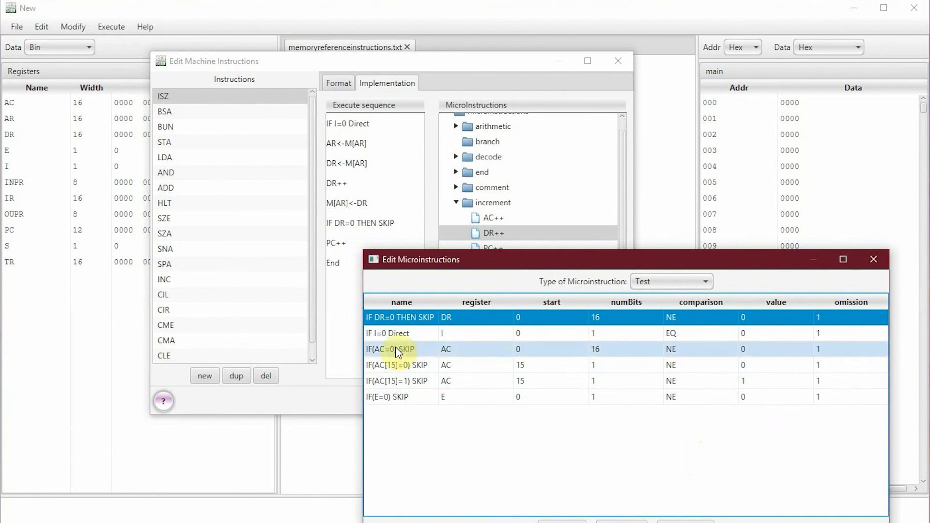
Step: Review the increment microinstructions and accept both the microinstruction definitions and the ISZ machine instruction
left_click(661, 286)
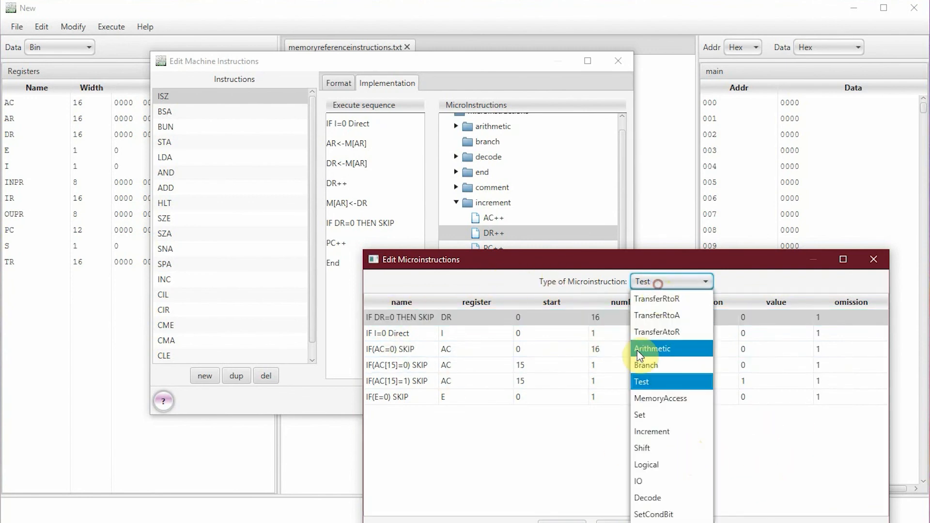
left_click(649, 432)
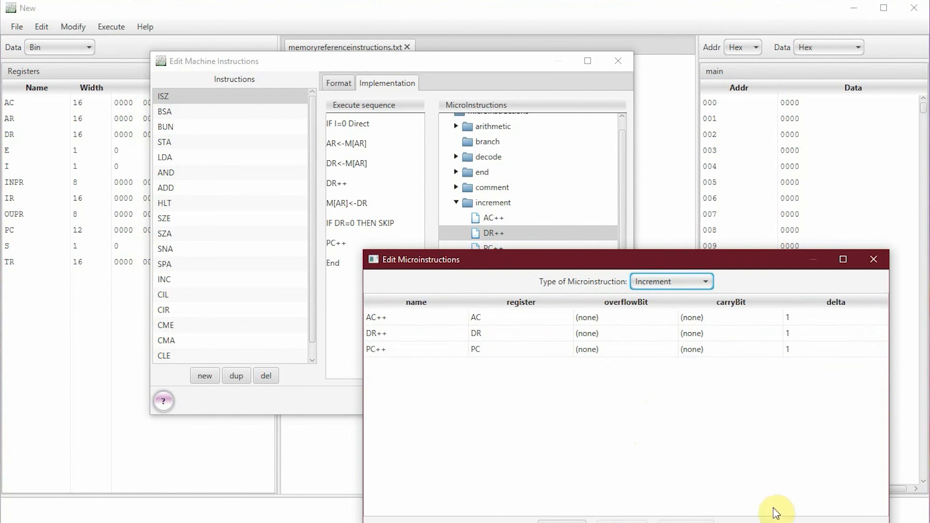
left_click(776, 522)
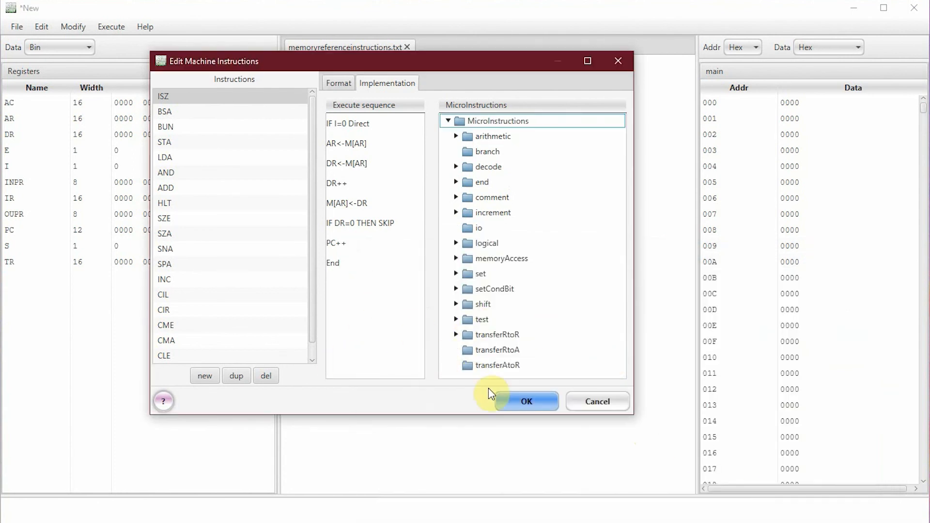
left_click(523, 405)
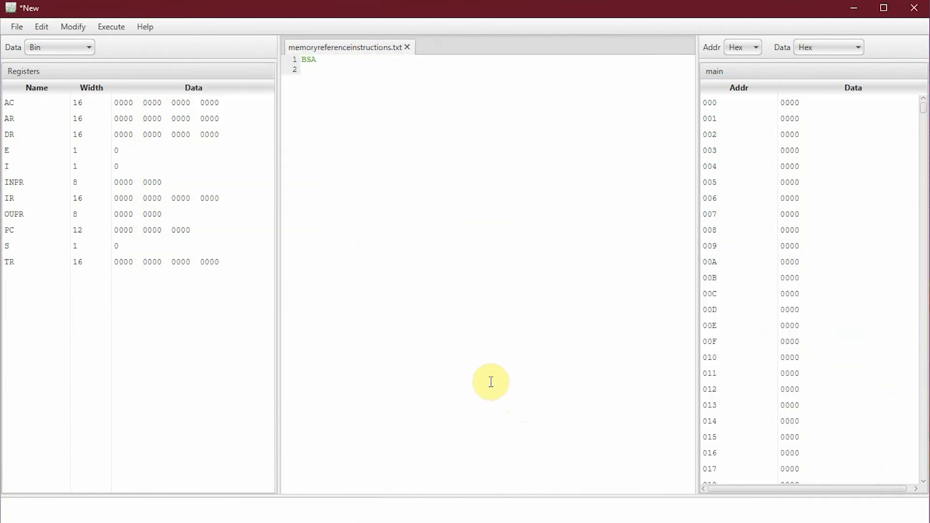
Step: Replace BSA with ISZ in the assembly file memoryreferenceinstructions.txt
left_click_drag(341, 71, 292, 58)
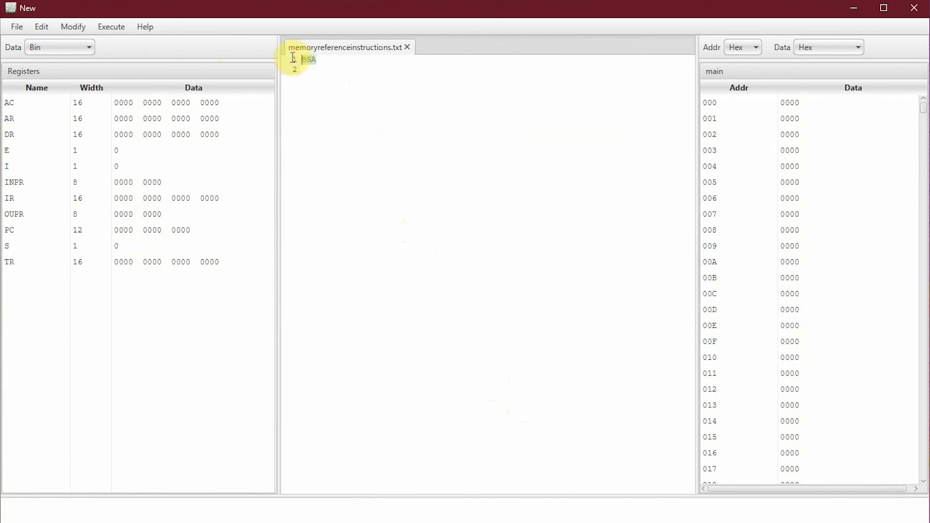
type("ISZ")
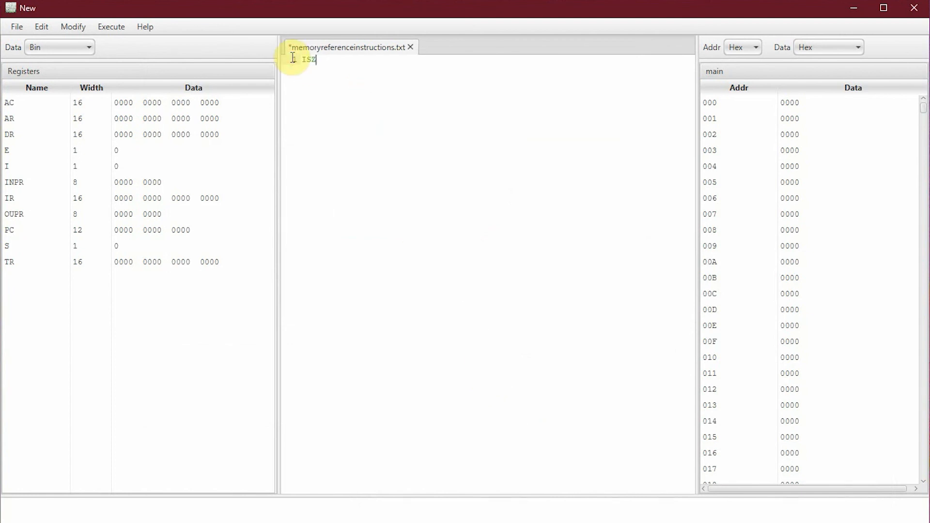